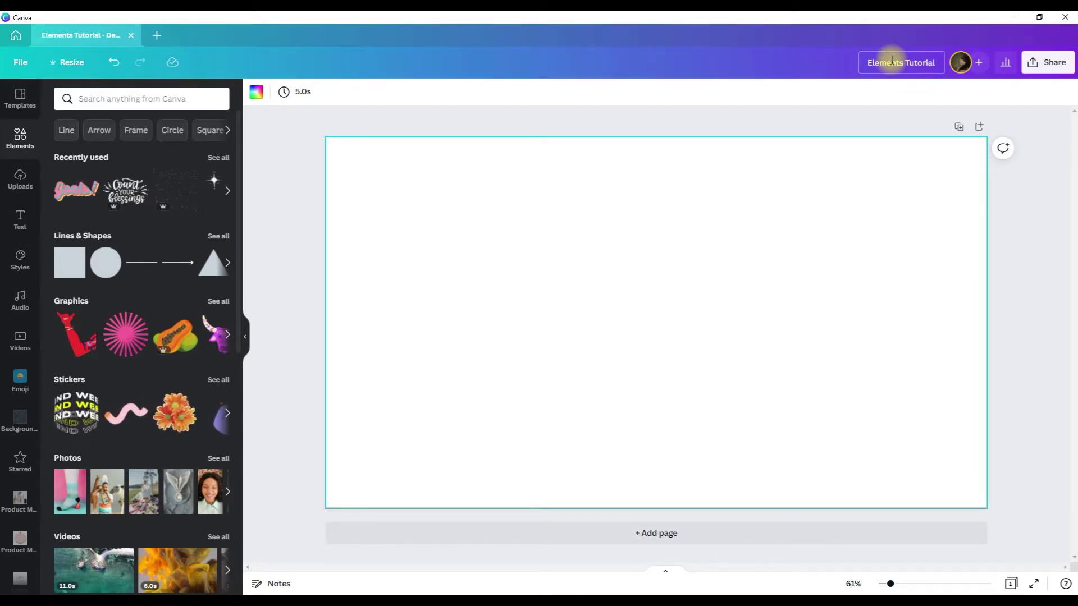
Leave the design title unchanged, browse the Elements panel and open the full Graphics collection
{"action": "left_click", "coordinate": [864, 63]}
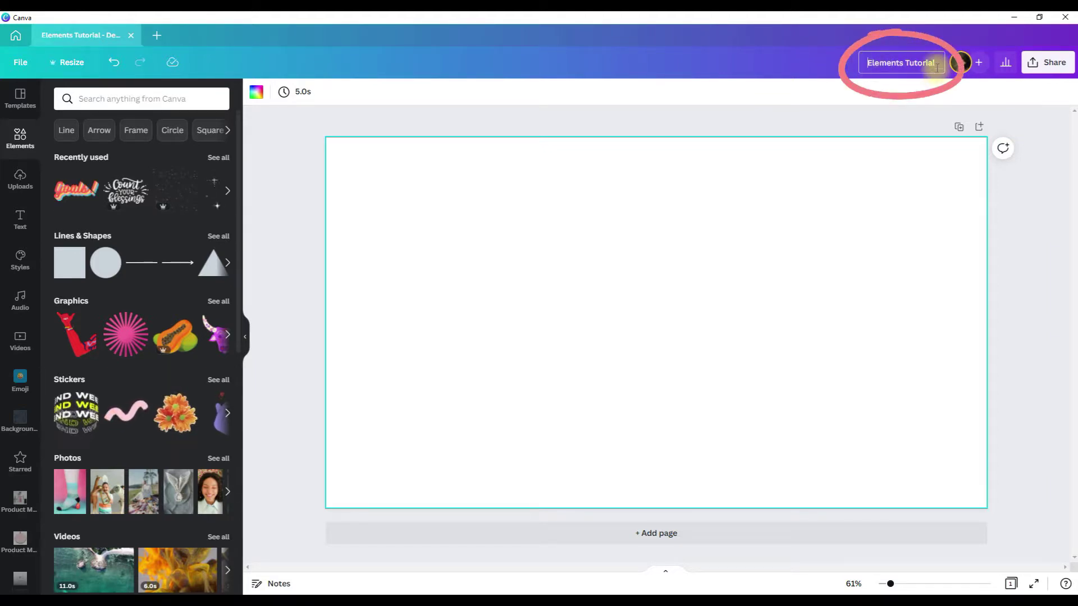
{"action": "left_click", "coordinate": [470, 184]}
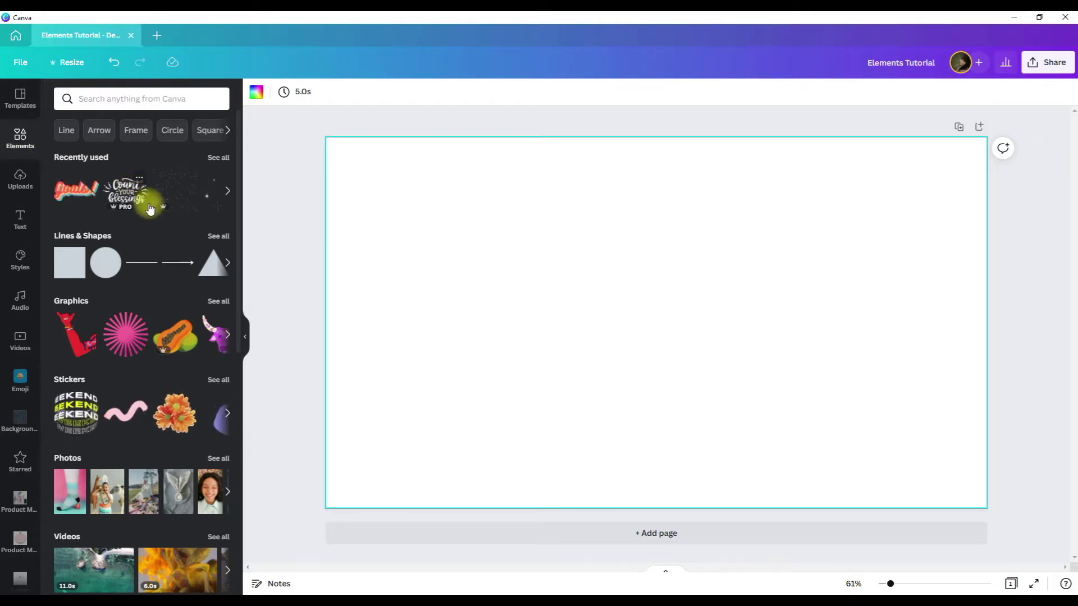
{"action": "scroll", "coordinate": [152, 208], "scroll_direction": "down", "scroll_amount": 6}
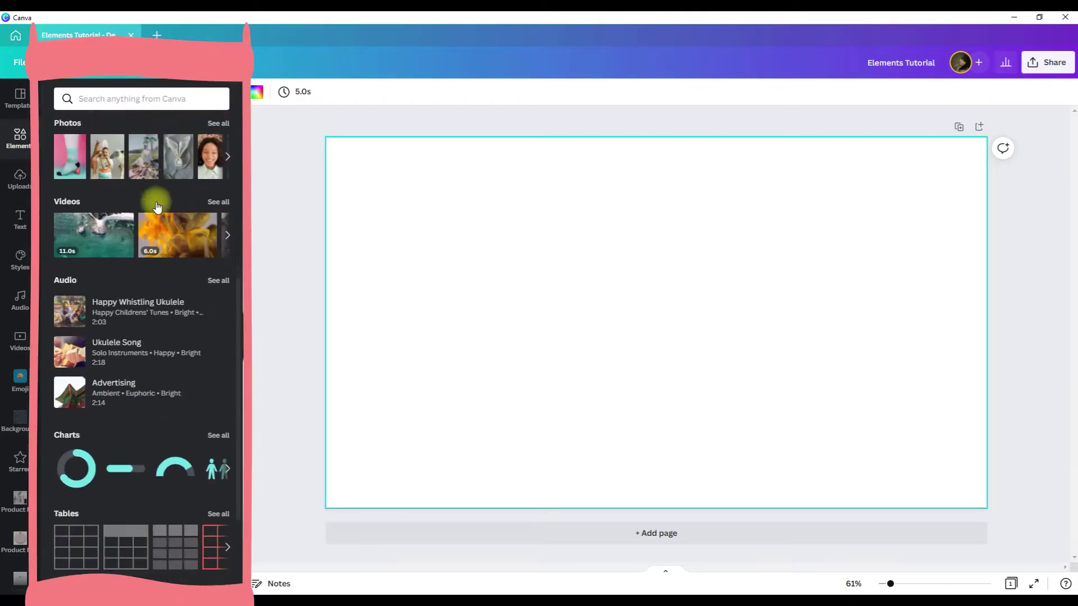
{"action": "scroll", "coordinate": [156, 207], "scroll_direction": "down", "scroll_amount": 3}
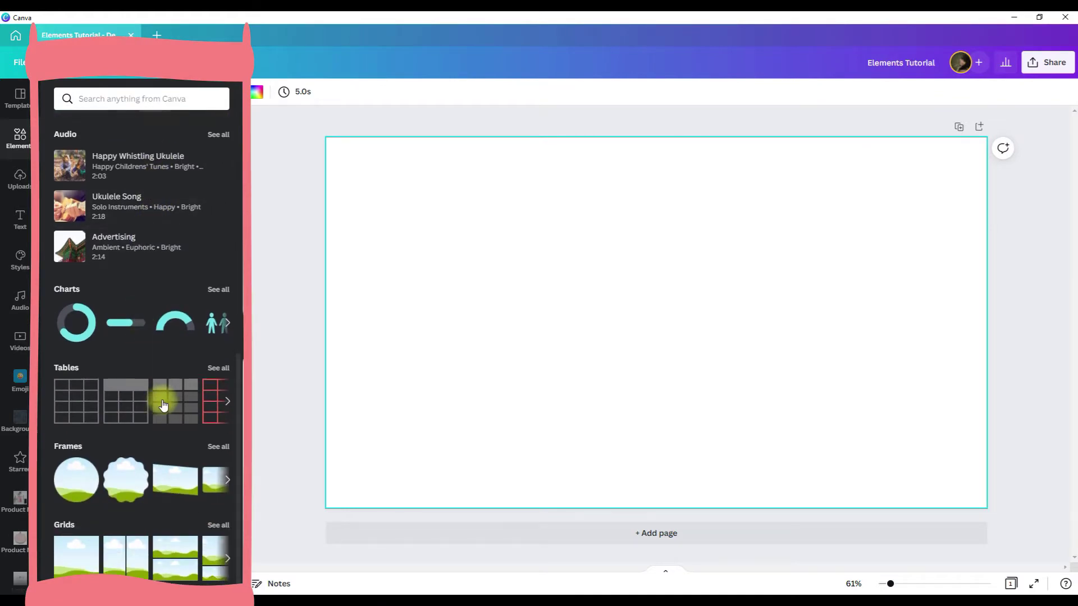
{"action": "scroll", "coordinate": [163, 404], "scroll_direction": "up", "scroll_amount": 5}
{"action": "scroll", "coordinate": [163, 399], "scroll_direction": "up", "scroll_amount": 4}
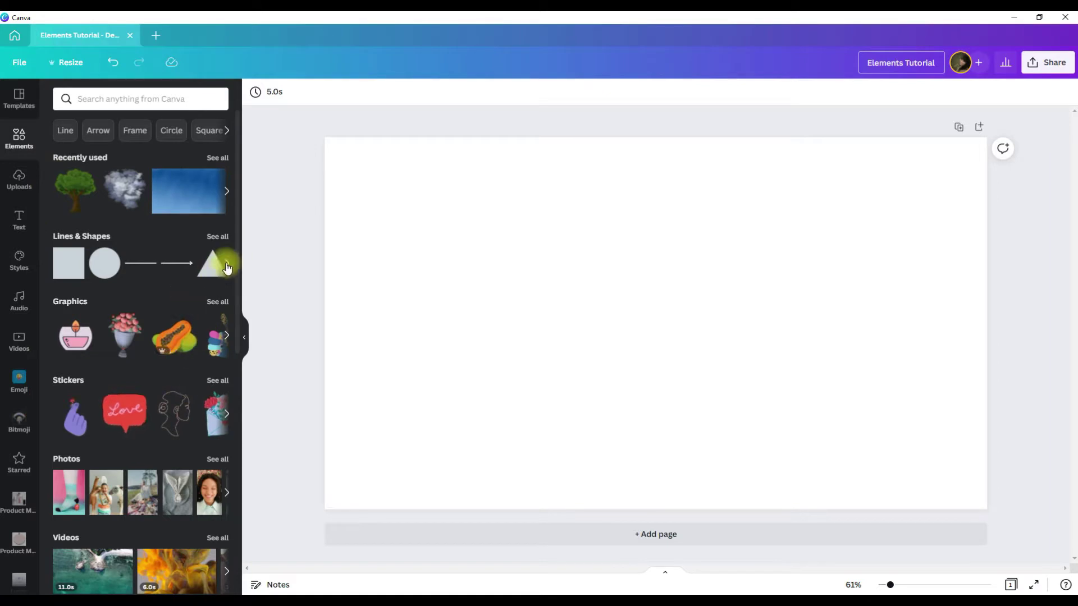
{"action": "left_click", "coordinate": [215, 302]}
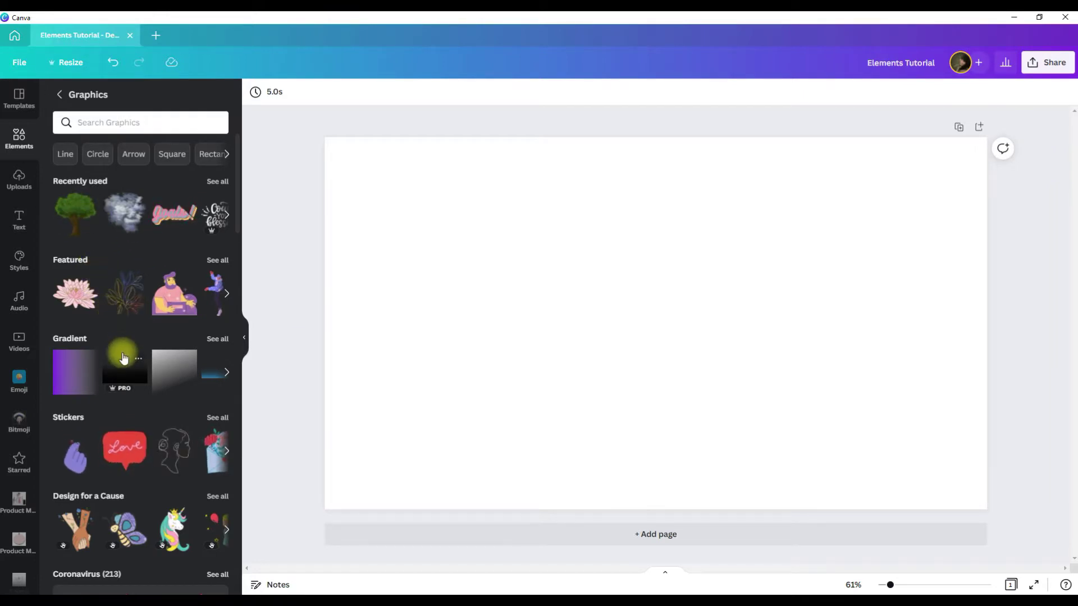
Browse the full Bold Foliage graphics set, then go back to the main Elements library
{"action": "scroll", "coordinate": [124, 358], "scroll_direction": "down", "scroll_amount": 1}
{"action": "scroll", "coordinate": [169, 309], "scroll_direction": "down", "scroll_amount": 8}
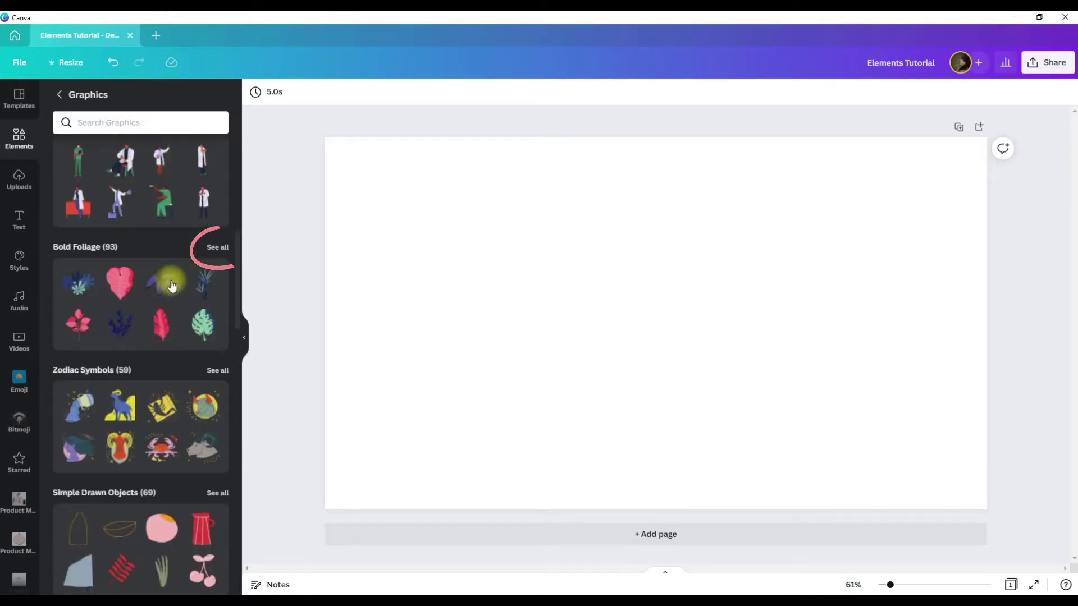
{"action": "left_click", "coordinate": [218, 248]}
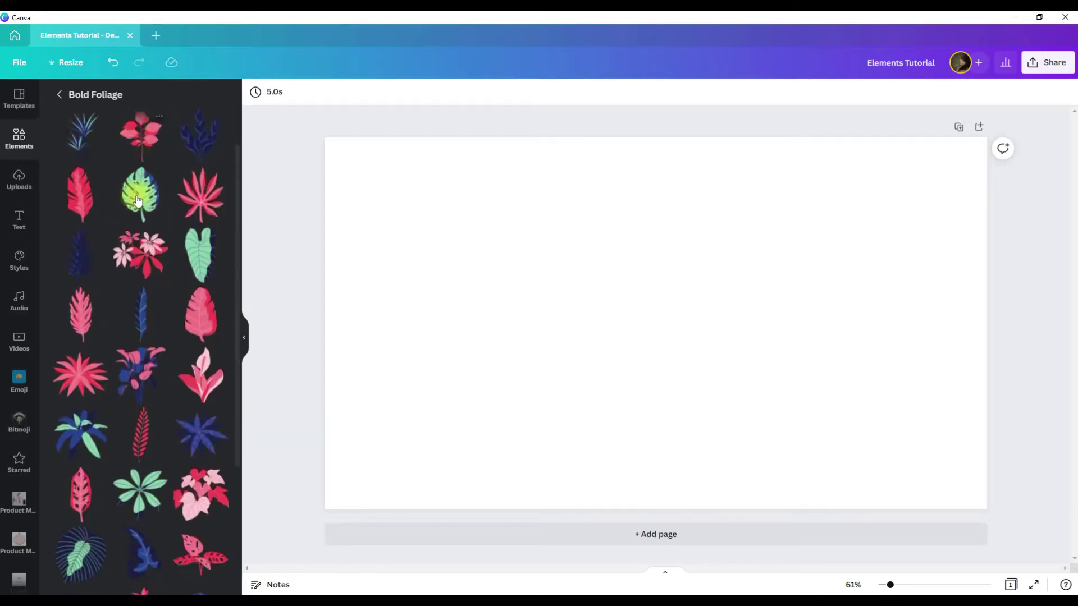
{"action": "scroll", "coordinate": [138, 200], "scroll_direction": "down", "scroll_amount": 10}
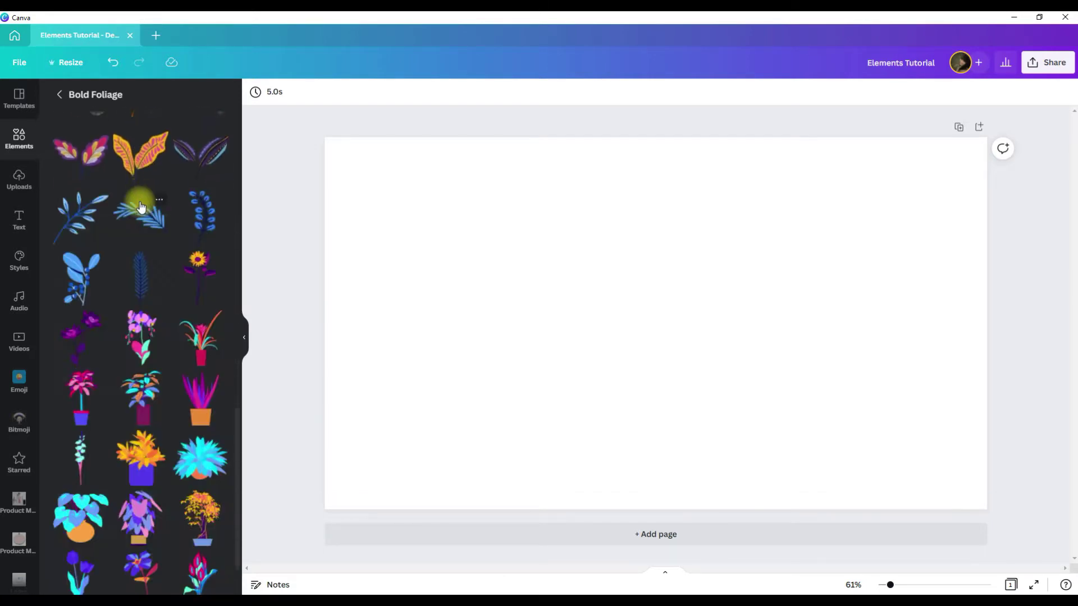
{"action": "scroll", "coordinate": [141, 208], "scroll_direction": "down", "scroll_amount": 12}
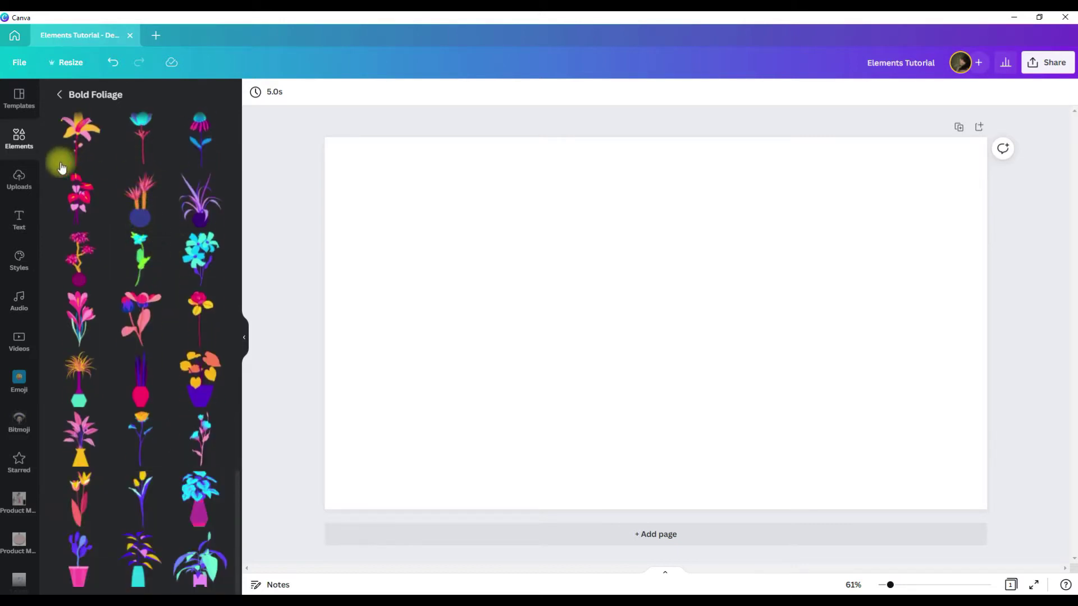
{"action": "left_click", "coordinate": [59, 95]}
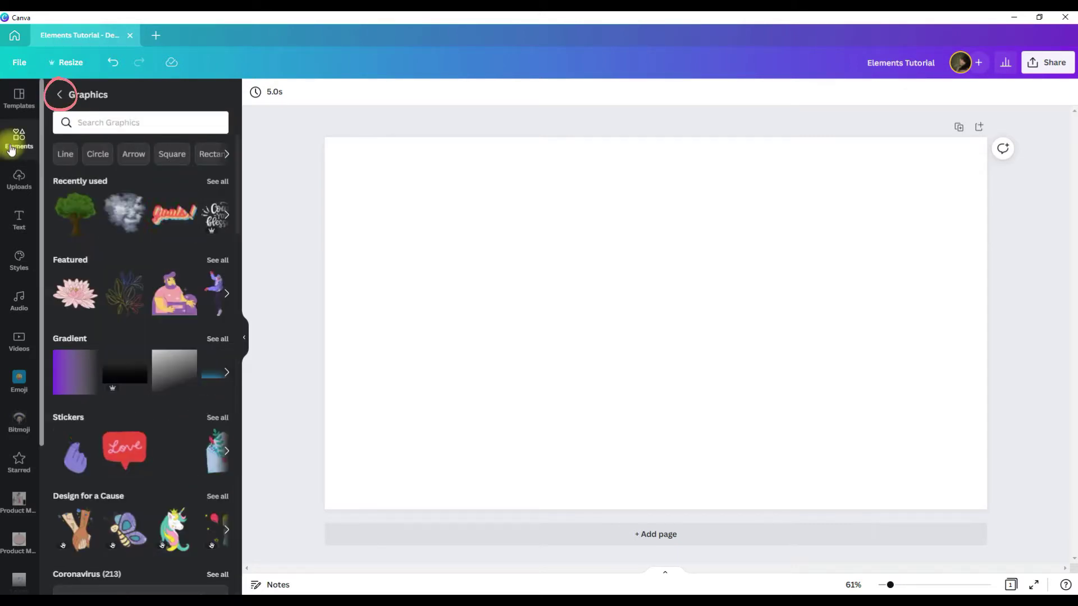
{"action": "left_click", "coordinate": [15, 144]}
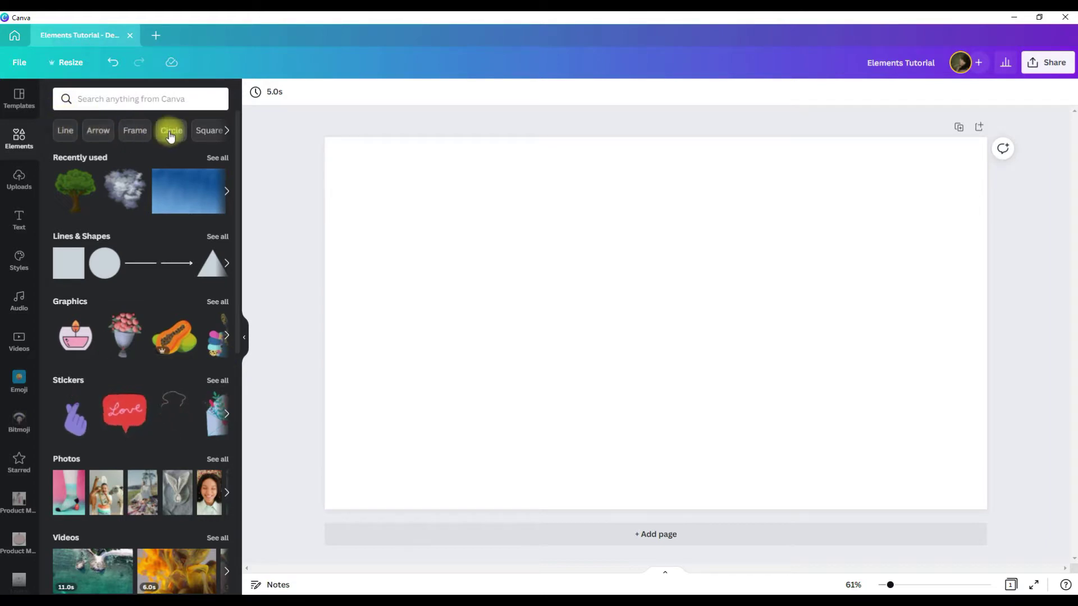
Look through the Background suggested search results, then clear the search and return to Elements
{"action": "left_click", "coordinate": [228, 130]}
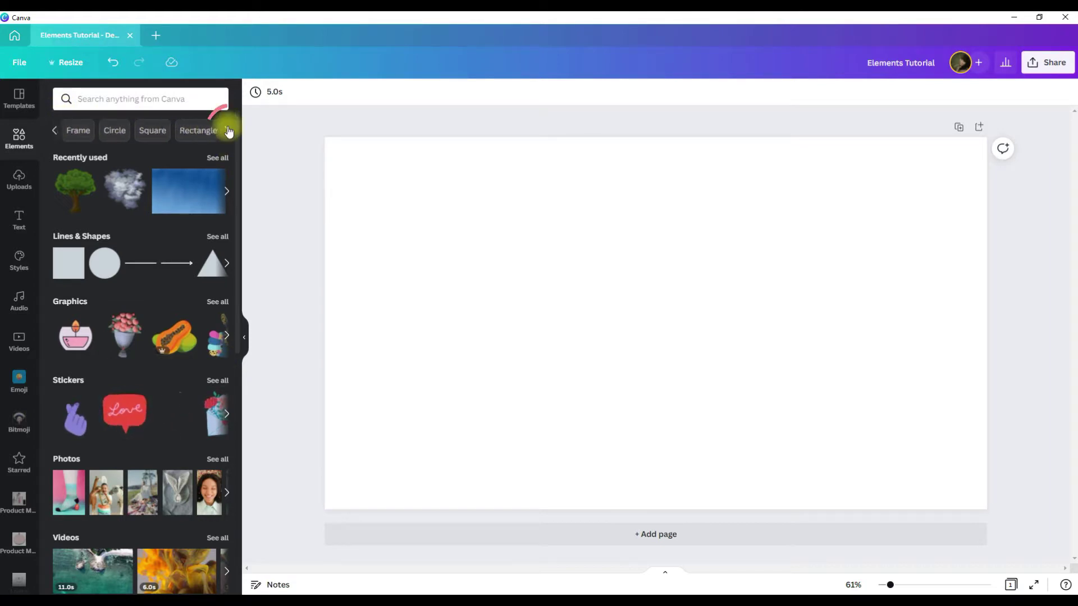
{"action": "left_click", "coordinate": [227, 130]}
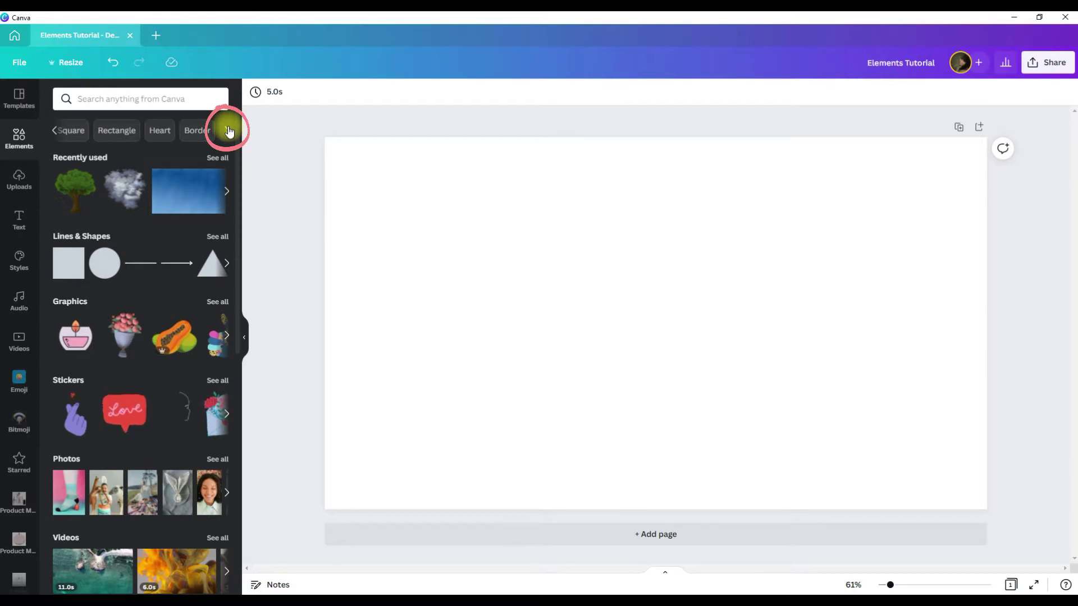
{"action": "left_click", "coordinate": [227, 131]}
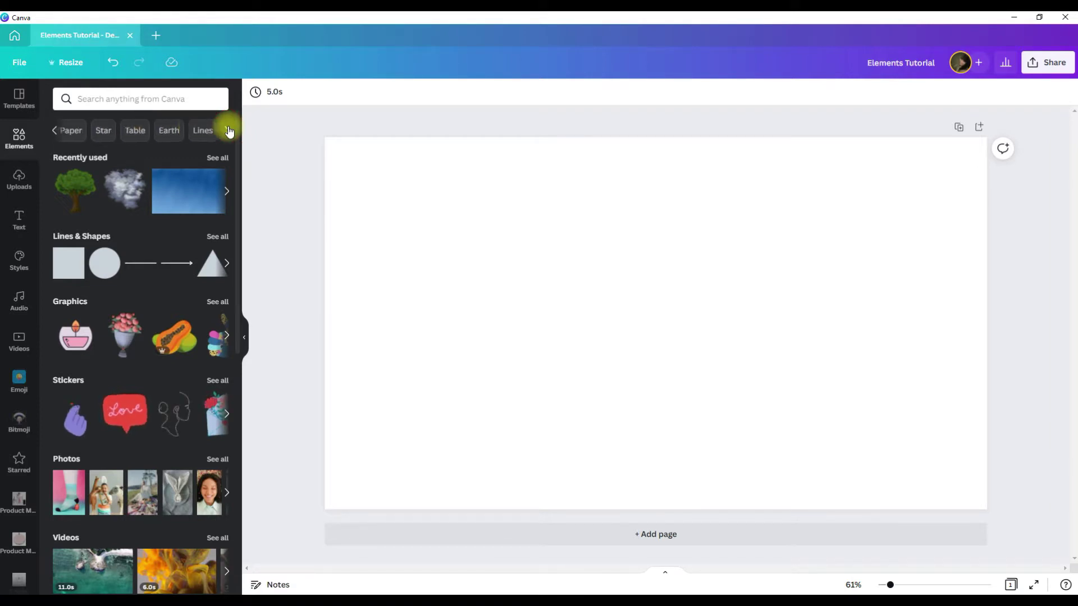
{"action": "left_click", "coordinate": [227, 130]}
{"action": "left_click", "coordinate": [157, 130]}
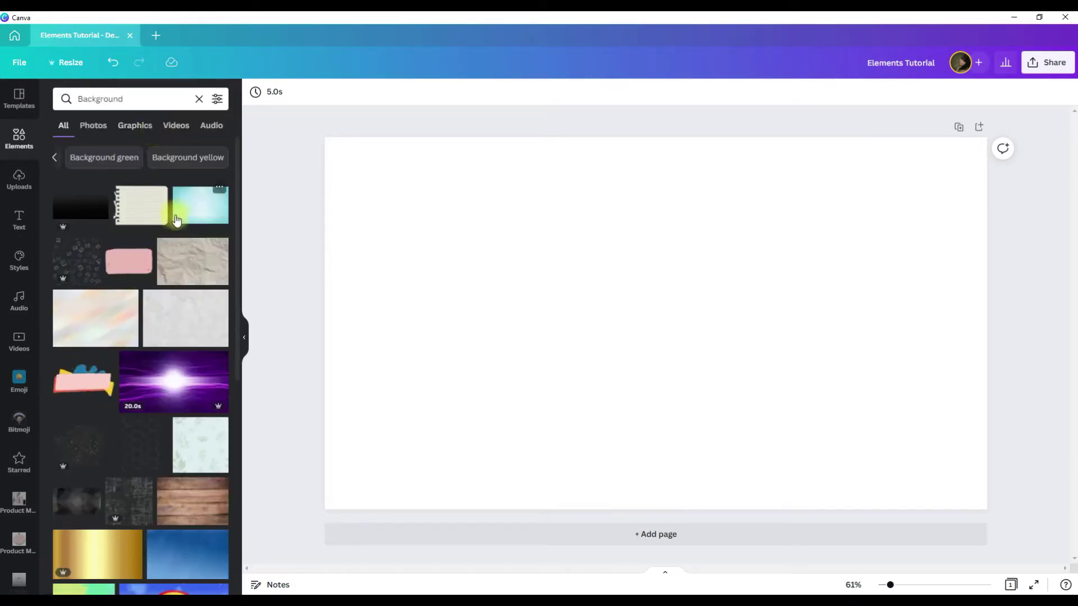
{"action": "scroll", "coordinate": [169, 225], "scroll_direction": "down", "scroll_amount": 6}
{"action": "scroll", "coordinate": [176, 233], "scroll_direction": "up", "scroll_amount": 7}
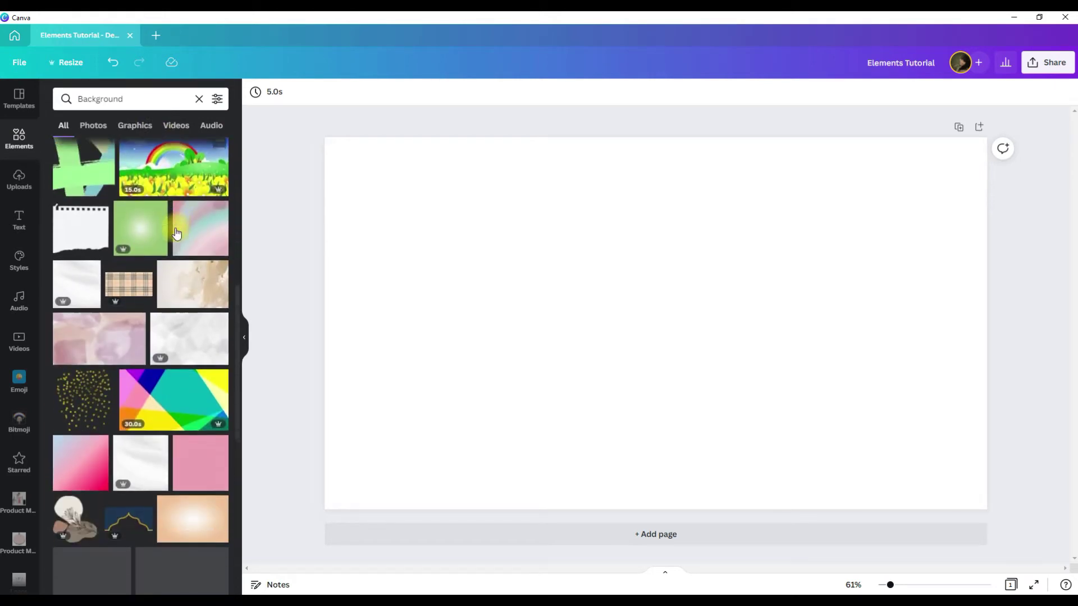
{"action": "left_click", "coordinate": [200, 99]}
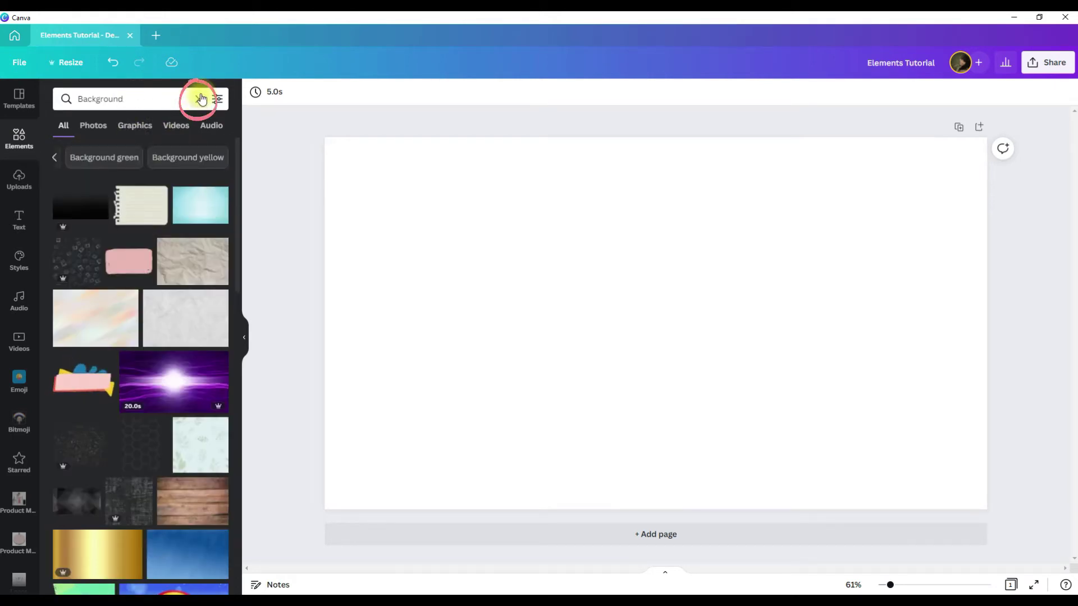
{"action": "left_click", "coordinate": [200, 99]}
{"action": "left_click", "coordinate": [18, 138]}
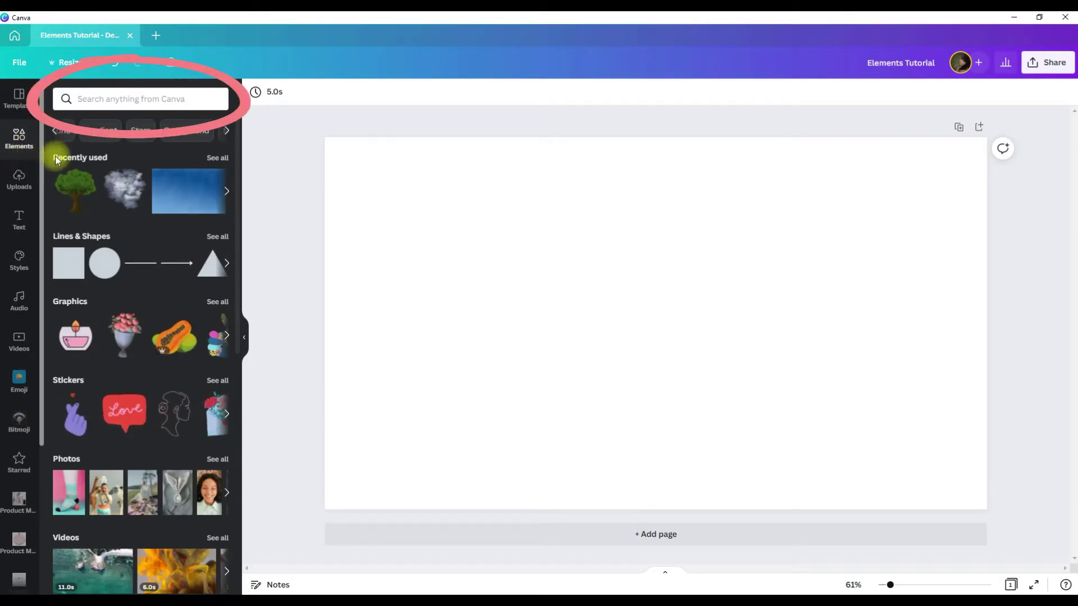
Search elements for 'background' and add the blue sky image to the page
{"action": "left_click", "coordinate": [115, 99]}
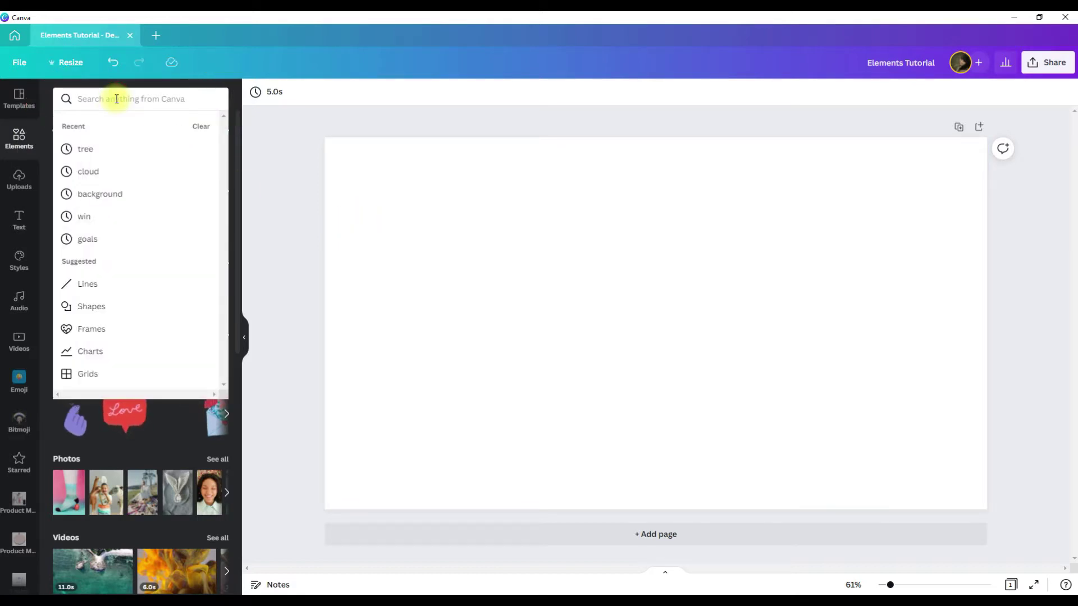
{"action": "type", "text": "background"}
{"action": "key", "text": "Return"}
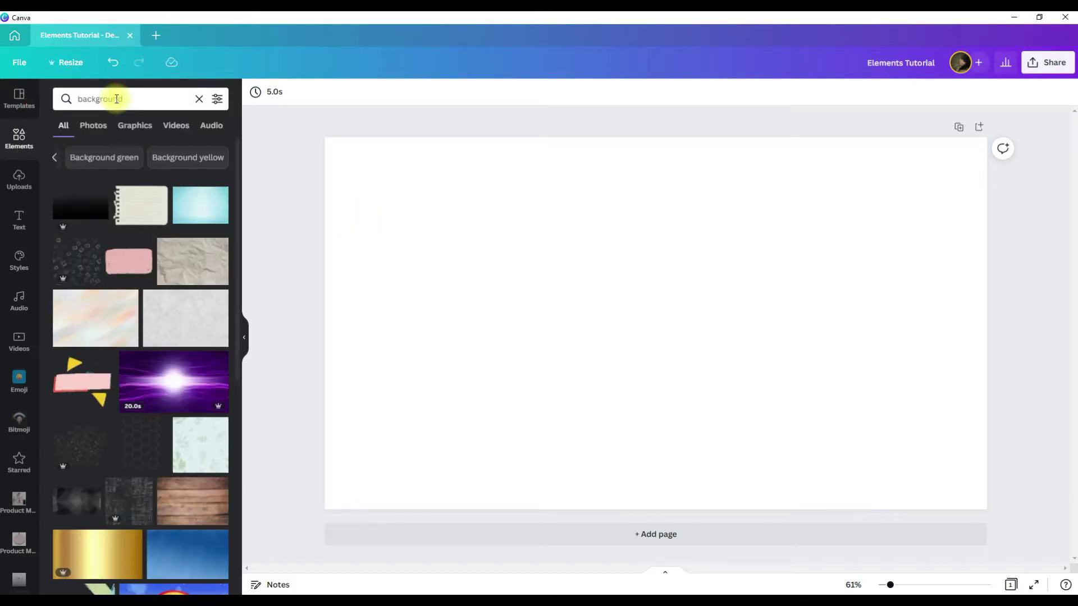
{"action": "scroll", "coordinate": [127, 420], "scroll_direction": "down", "scroll_amount": 5}
{"action": "scroll", "coordinate": [126, 420], "scroll_direction": "down", "scroll_amount": 7}
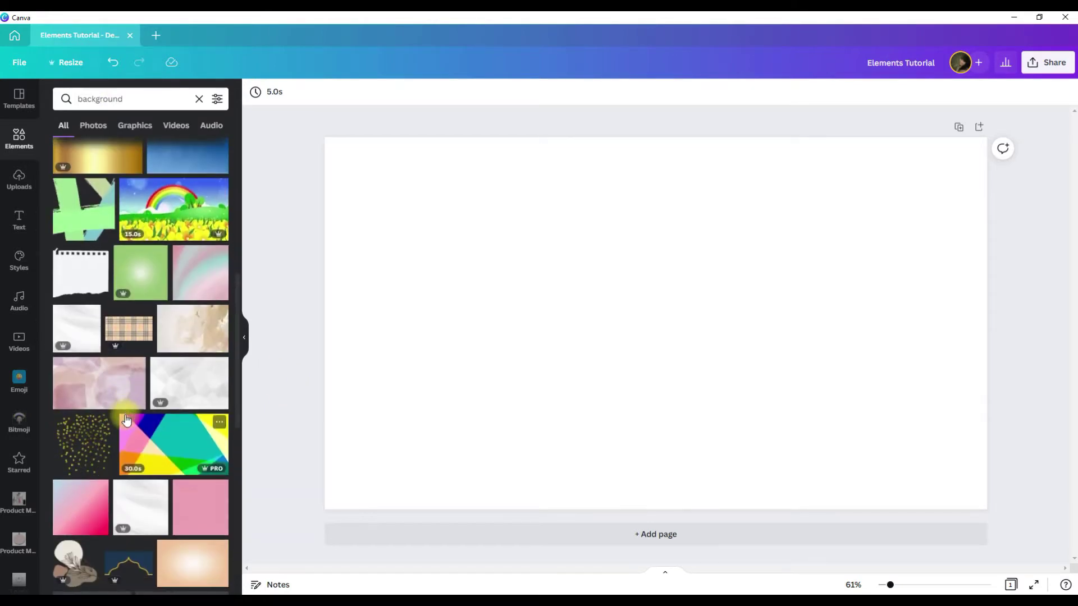
{"action": "scroll", "coordinate": [126, 420], "scroll_direction": "down", "scroll_amount": 10}
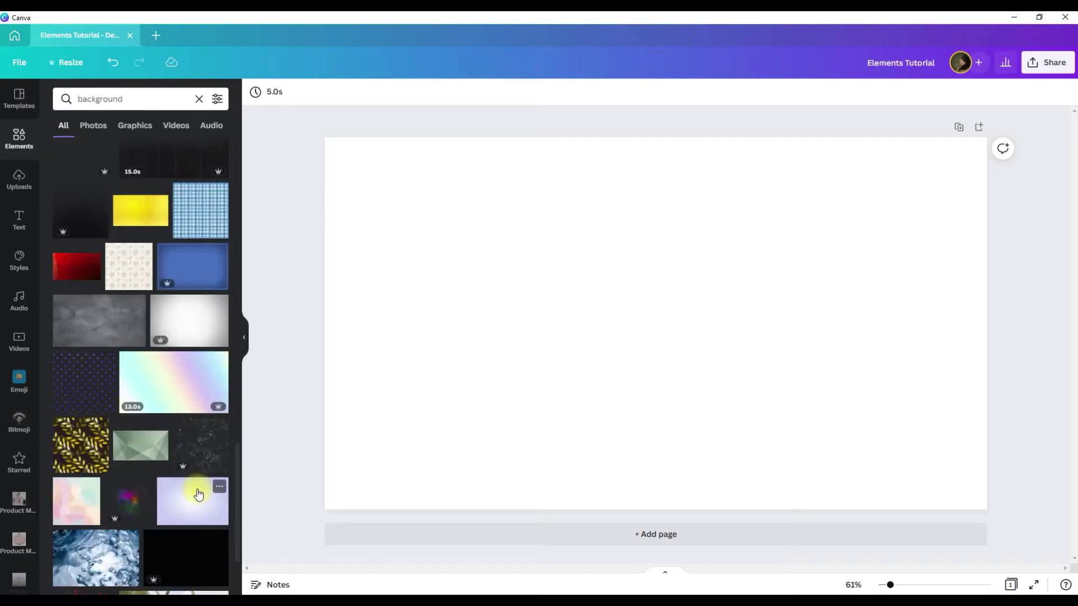
{"action": "scroll", "coordinate": [169, 506], "scroll_direction": "up", "scroll_amount": 15}
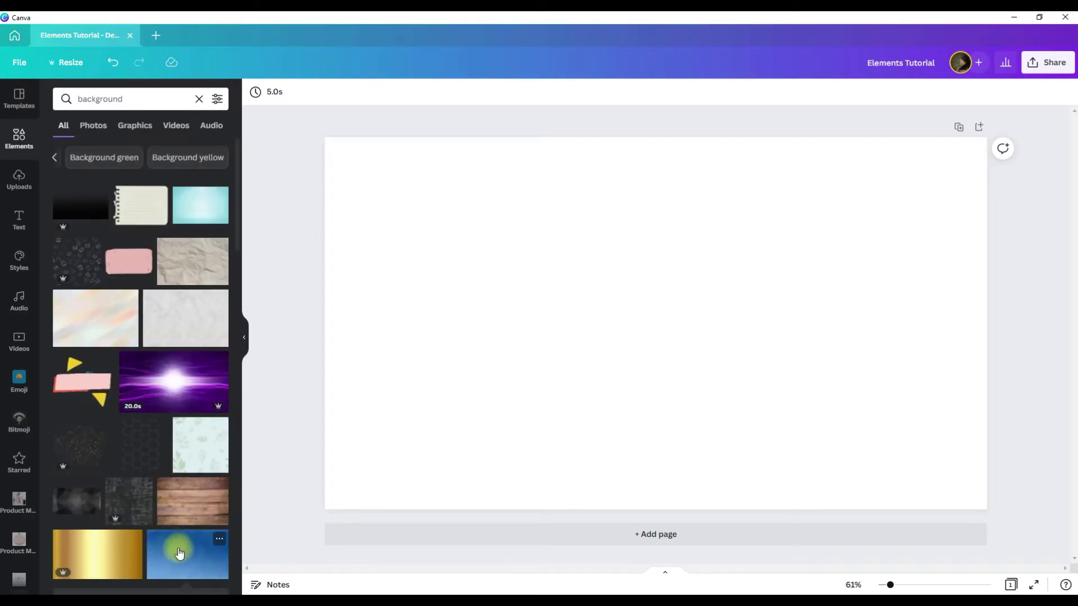
{"action": "left_click", "coordinate": [183, 550]}
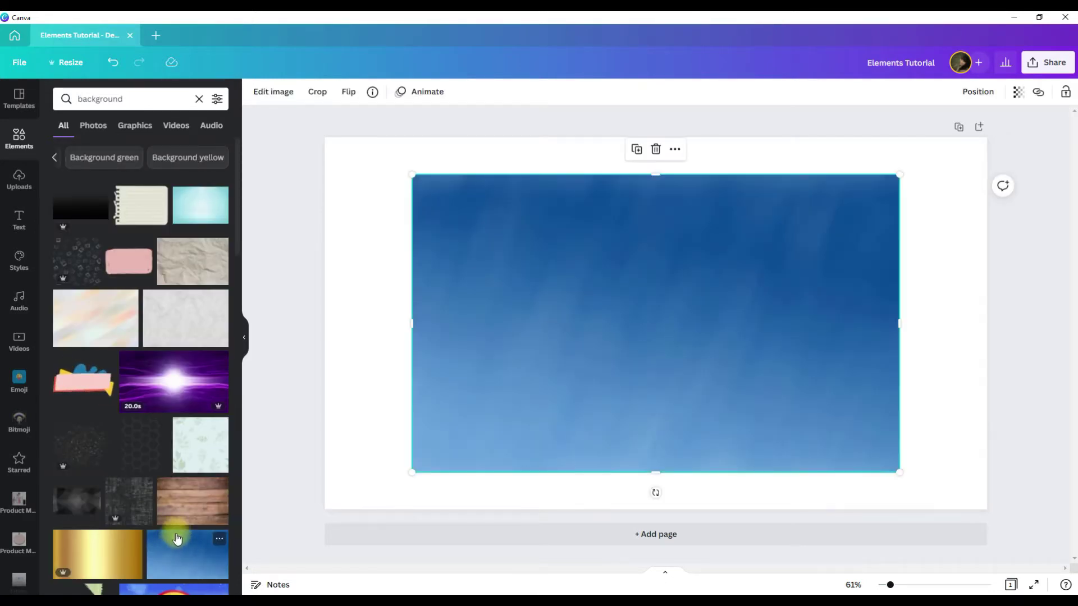
Set the blue sky image as the page background and clear the search
{"action": "right_click", "coordinate": [642, 331]}
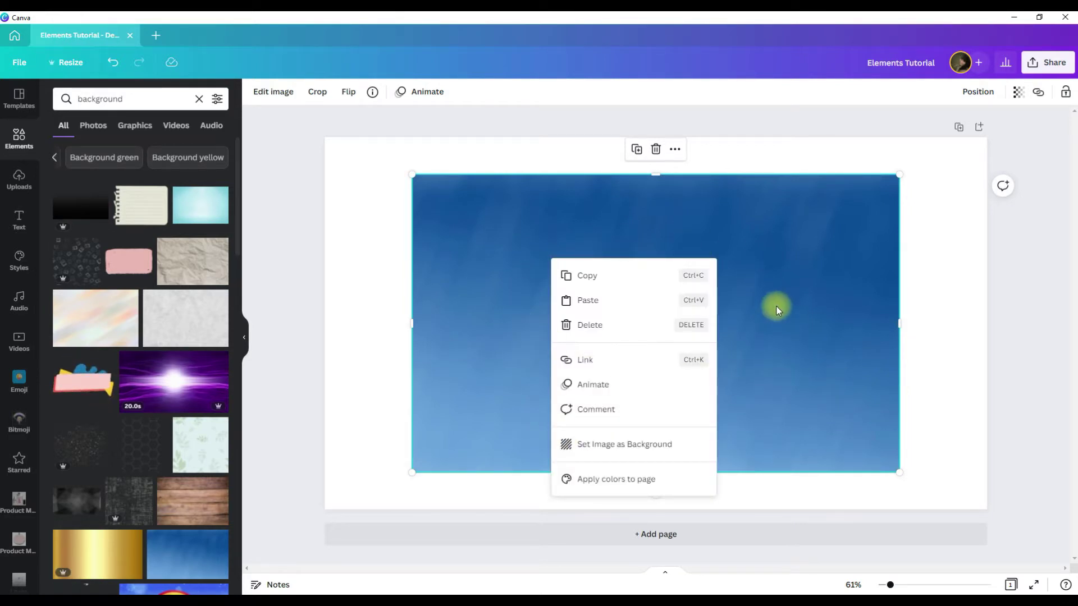
{"action": "left_click", "coordinate": [669, 446]}
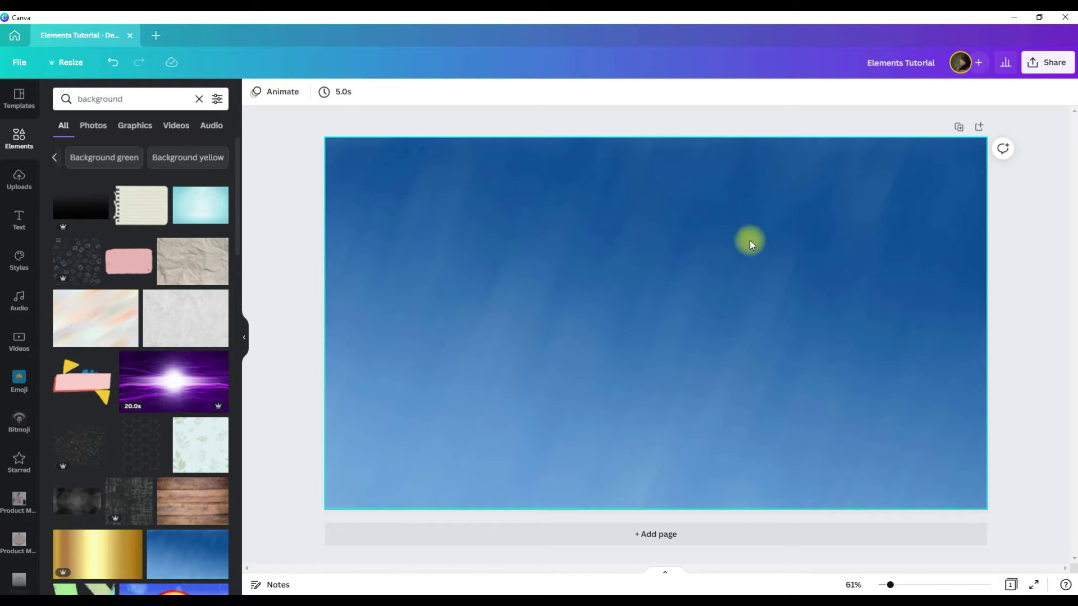
{"action": "left_click", "coordinate": [200, 99]}
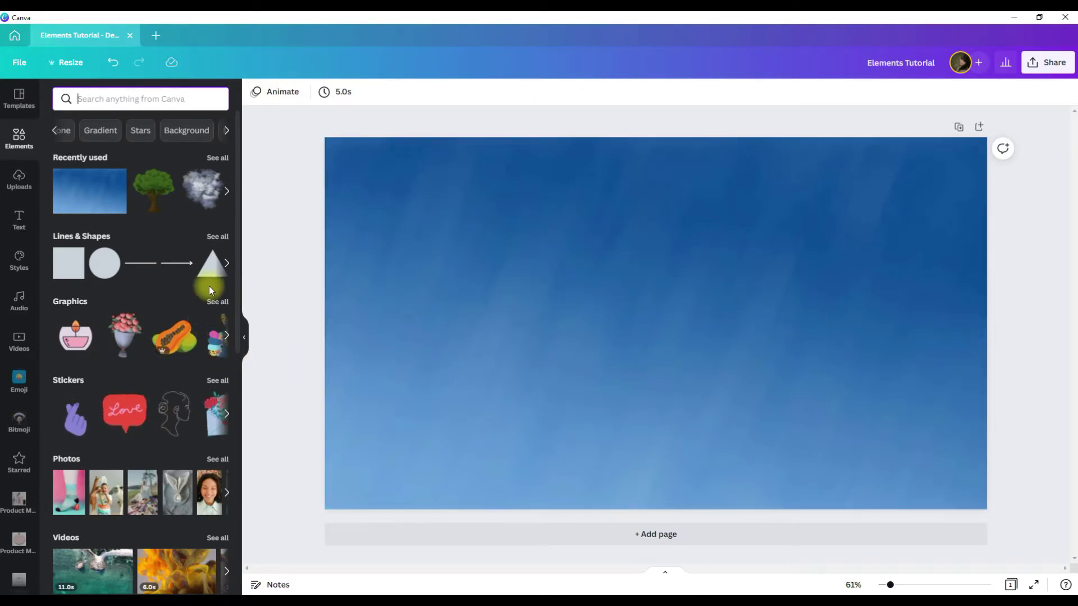
Add the fluffy cloud graphic from Graphics, enlarge it, and move it to the top-left of the sky
{"action": "left_click", "coordinate": [217, 302]}
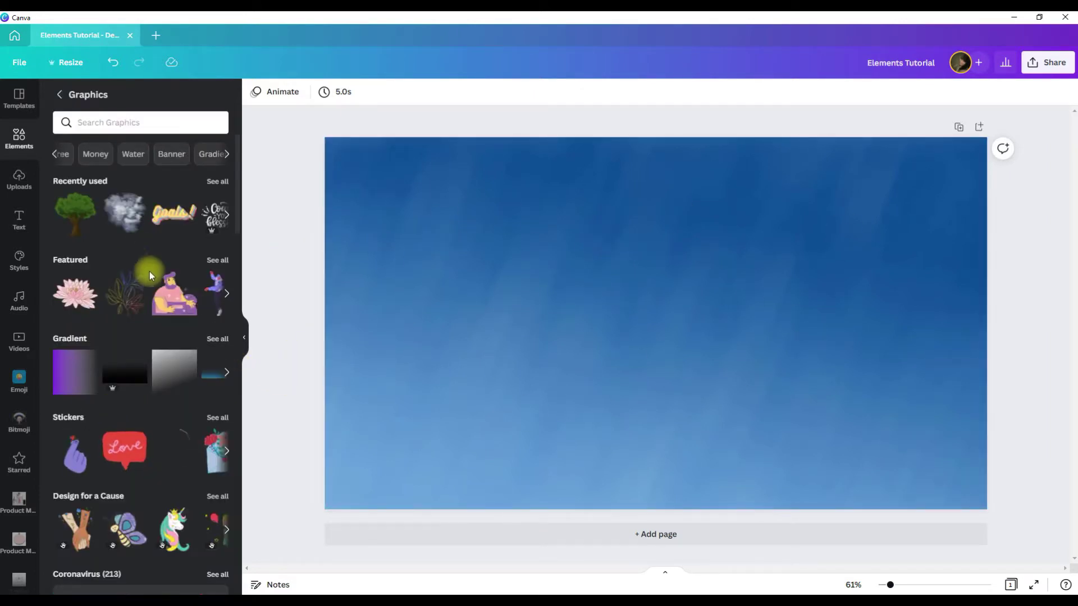
{"action": "left_click", "coordinate": [118, 214]}
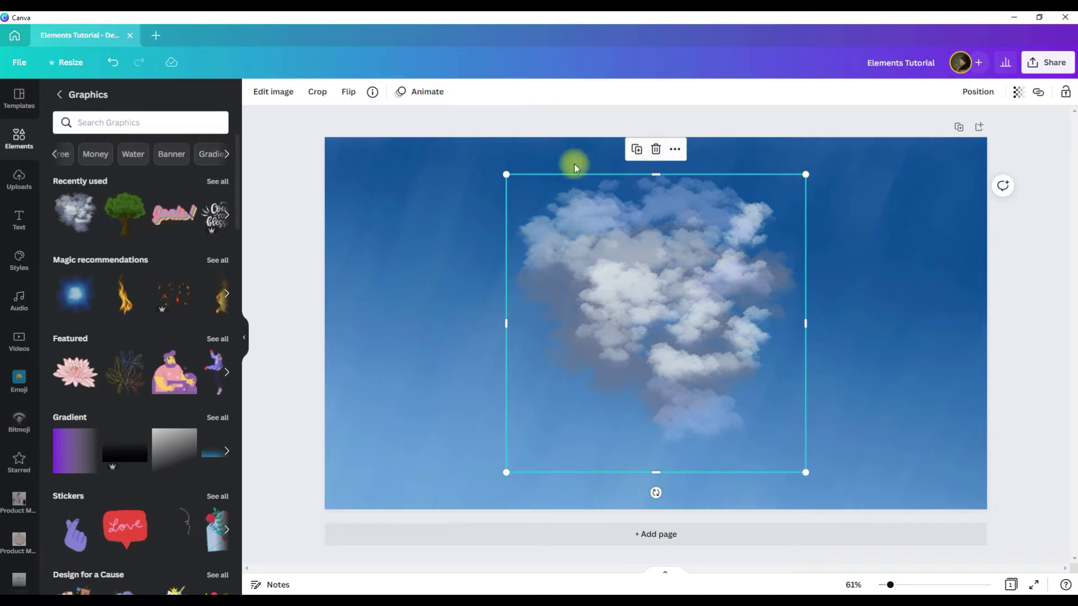
{"action": "left_click_drag", "start_coordinate": [806, 175], "coordinate": [817, 237]}
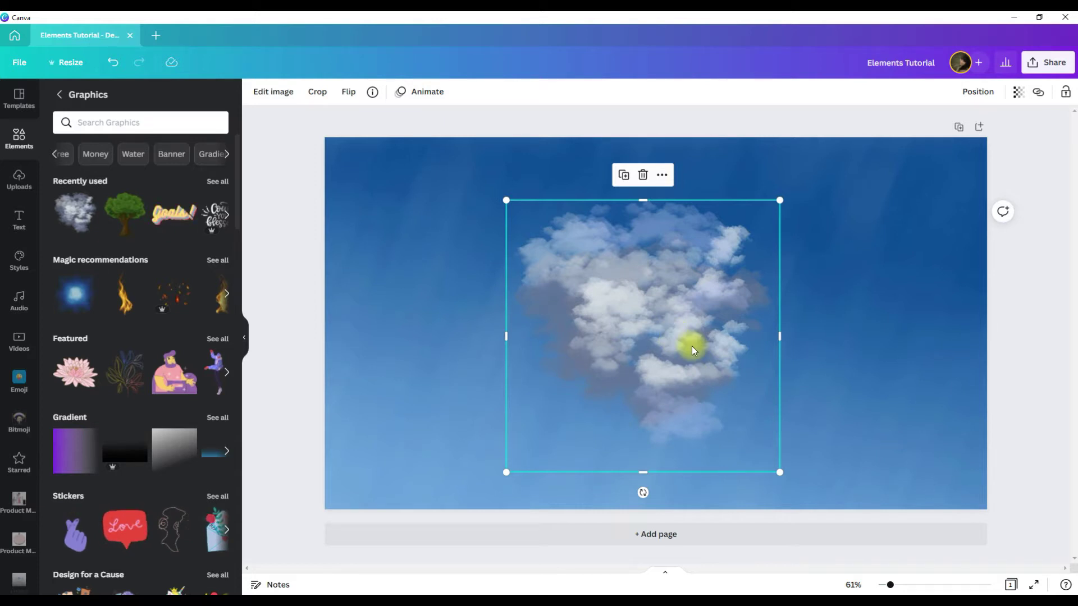
{"action": "left_click_drag", "start_coordinate": [691, 344], "coordinate": [358, 259]}
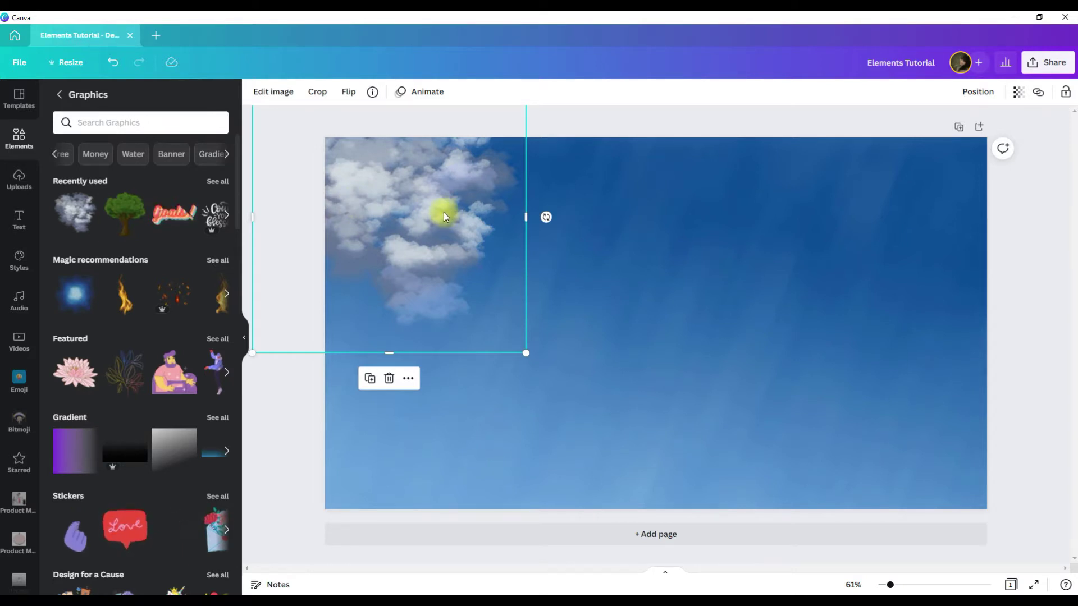
Duplicate the cloud and place copies in the middle and upper right of the sky
{"action": "left_click", "coordinate": [460, 294]}
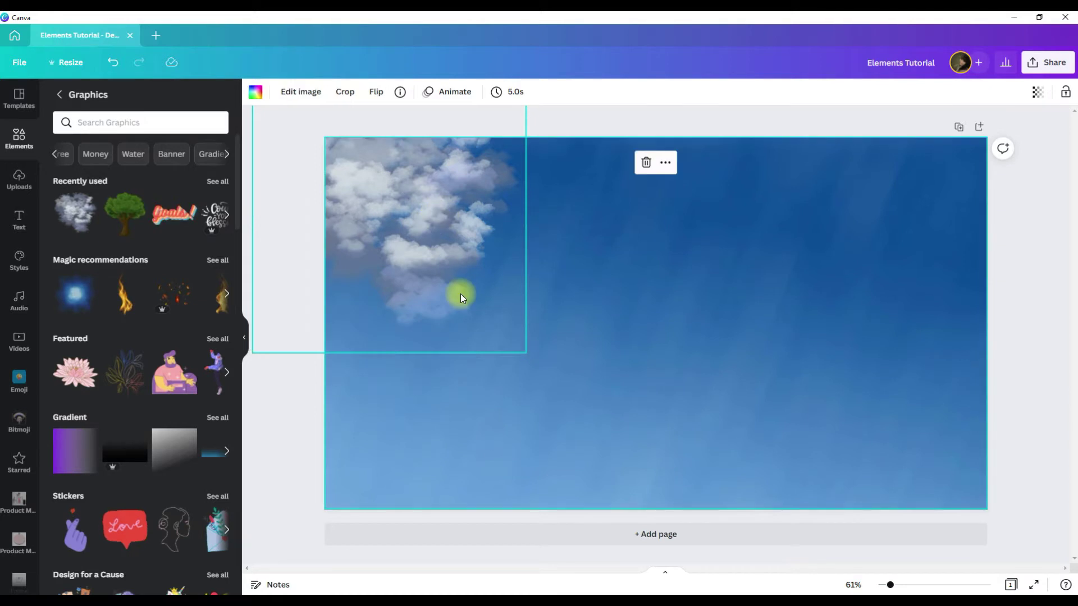
{"action": "left_click", "coordinate": [444, 203]}
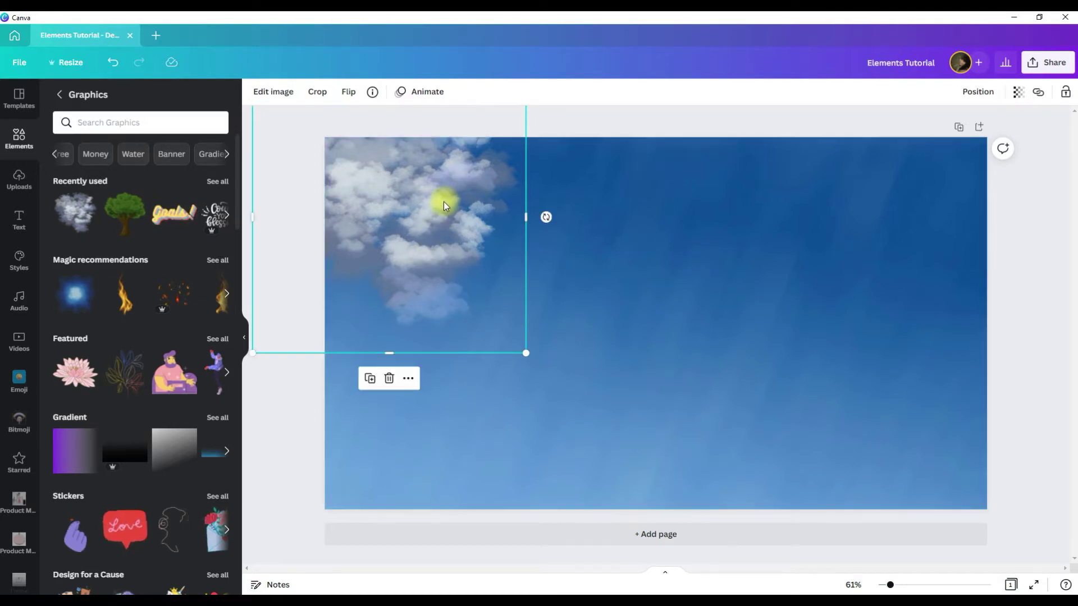
{"action": "key", "text": "ctrl+d"}
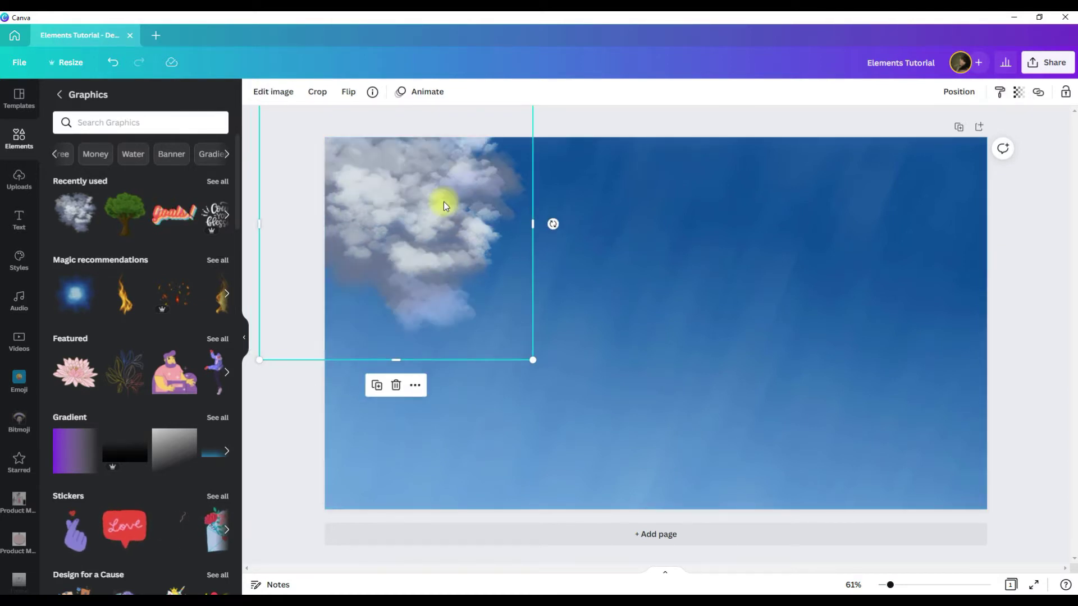
{"action": "left_click_drag", "start_coordinate": [405, 221], "coordinate": [625, 212]}
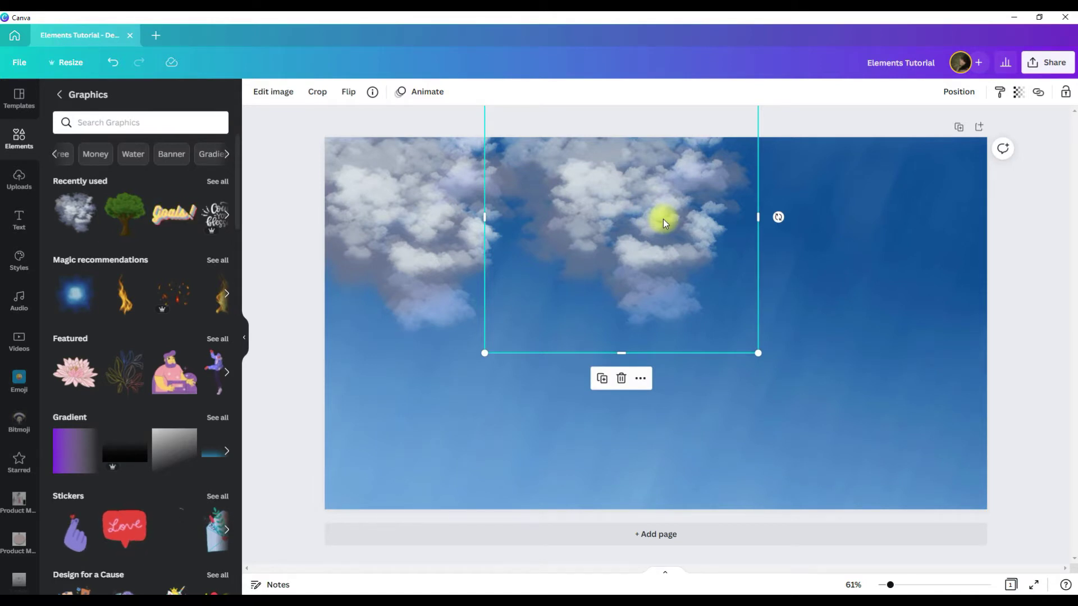
{"action": "key", "text": "ctrl+z"}
{"action": "key", "text": "ctrl+y"}
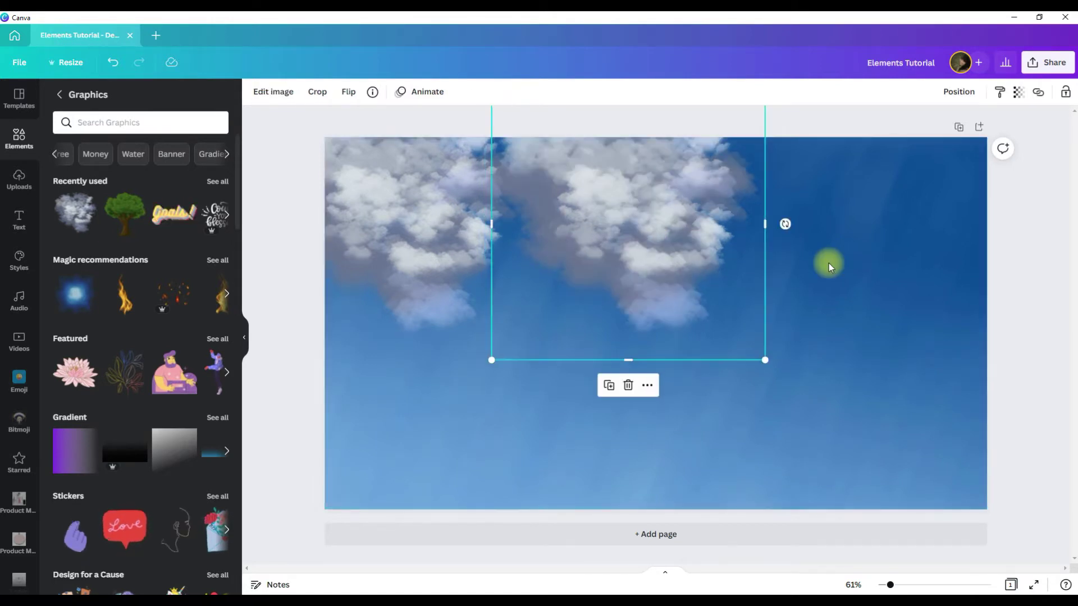
{"action": "left_click_drag", "start_coordinate": [692, 237], "coordinate": [936, 233]}
Tilt the middle cloud at an angle and reposition it
{"action": "left_click", "coordinate": [652, 336]}
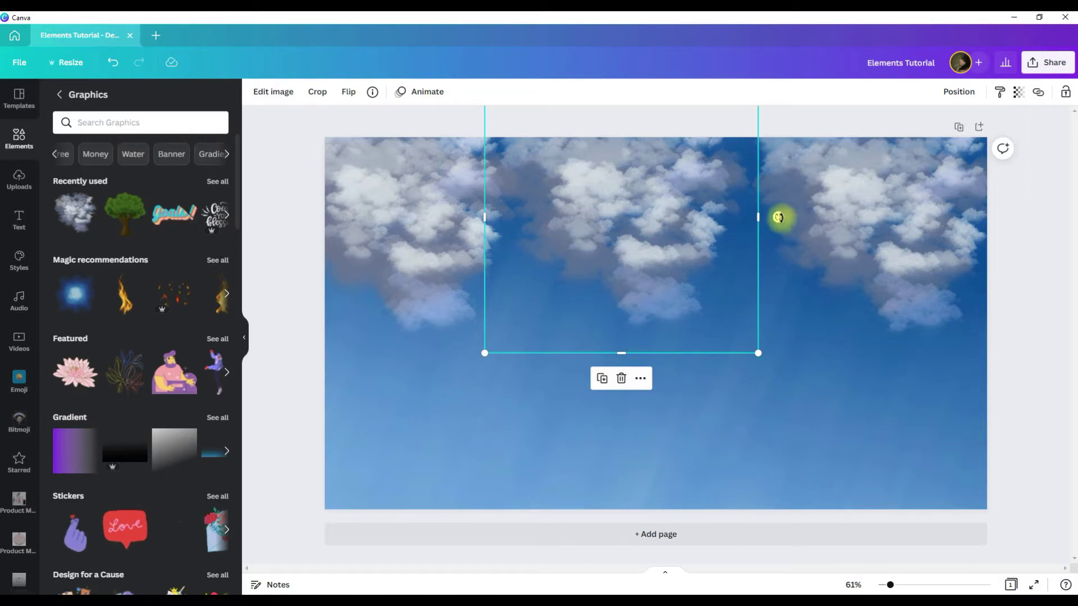
{"action": "left_click_drag", "start_coordinate": [779, 216], "coordinate": [687, 163]}
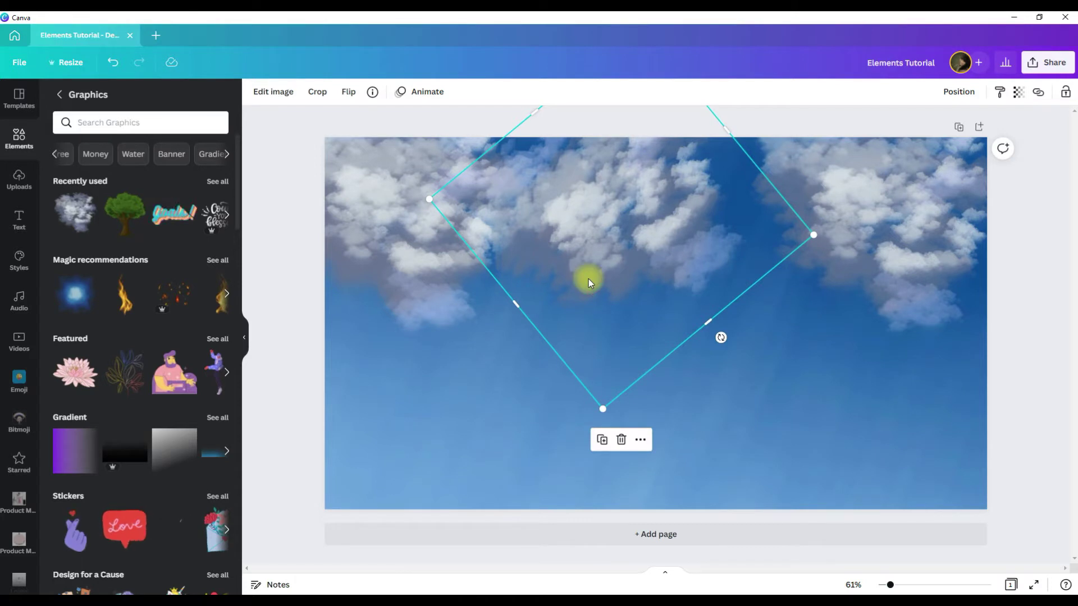
{"action": "left_click_drag", "start_coordinate": [588, 278], "coordinate": [625, 264]}
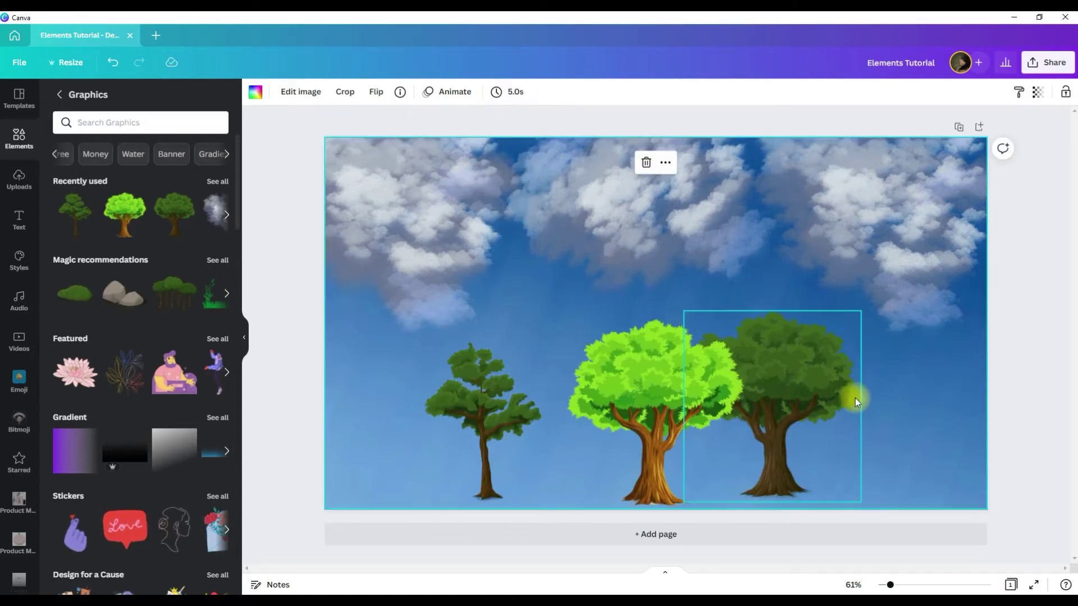
Shift the right tree toward the right edge and bring up animation options for the upper-left cloud
{"action": "left_click", "coordinate": [934, 437]}
{"action": "left_click", "coordinate": [792, 396]}
{"action": "left_click_drag", "start_coordinate": [792, 396], "coordinate": [894, 401]}
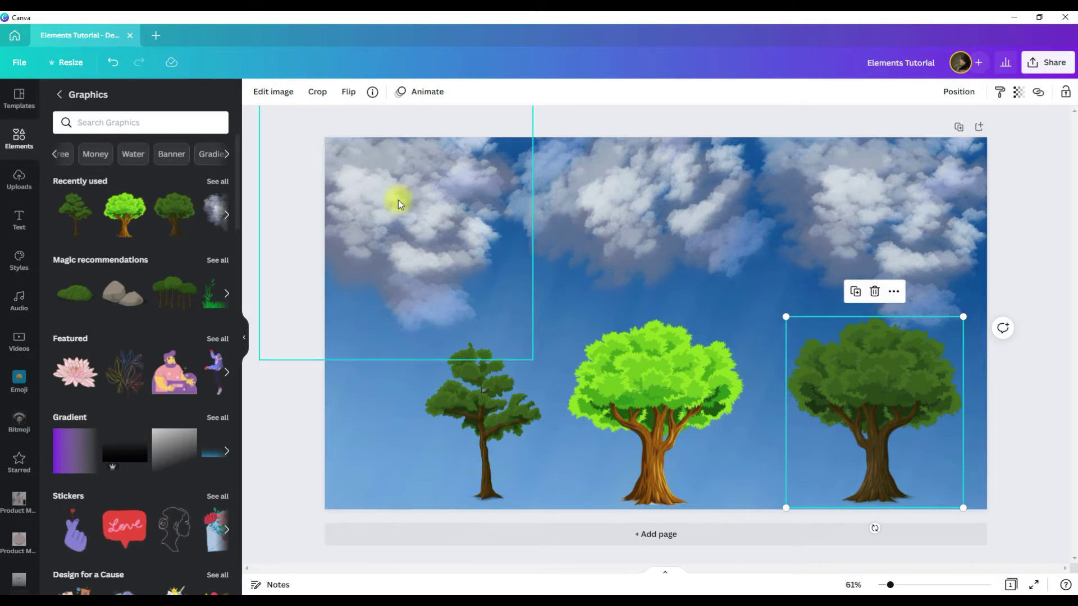
{"action": "left_click", "coordinate": [415, 196]}
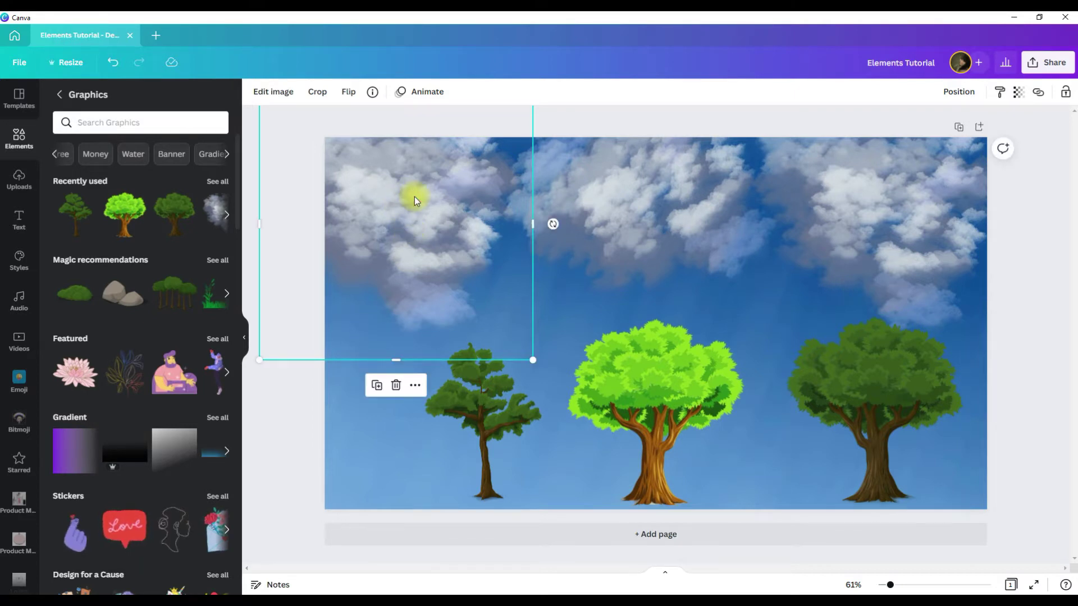
{"action": "left_click", "coordinate": [415, 95]}
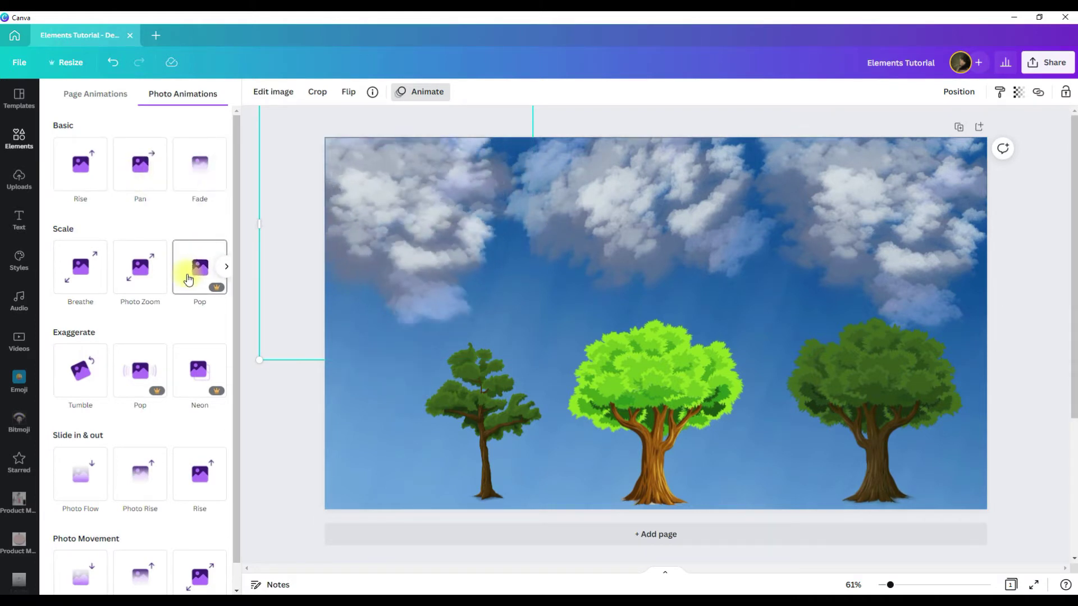
Give the cloud a Breathe animation set to breathe In with a larger scale
{"action": "left_click", "coordinate": [101, 275]}
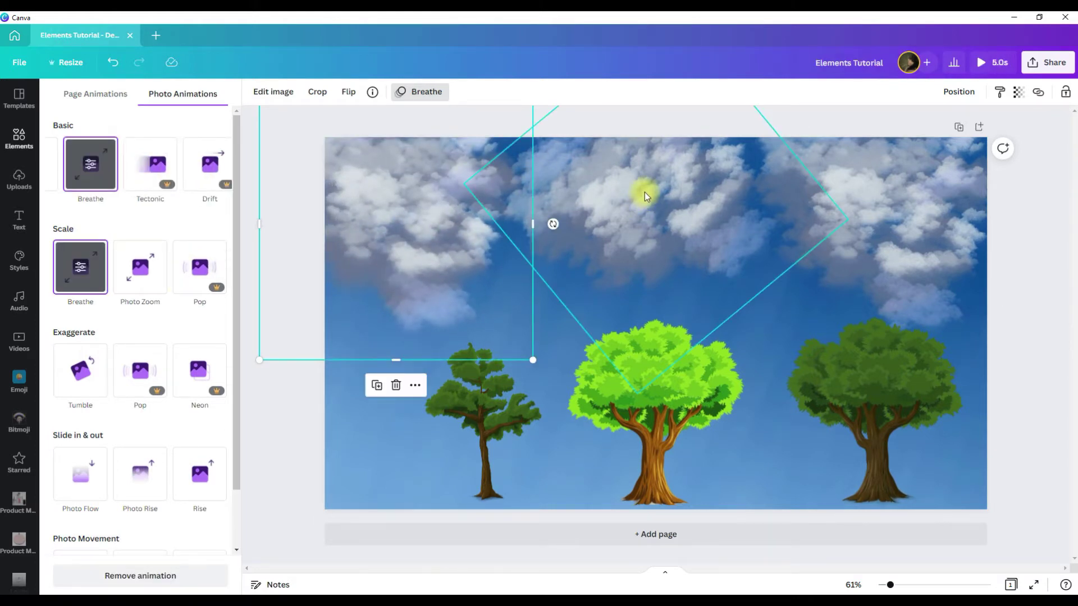
{"action": "key", "text": "ctrl+z"}
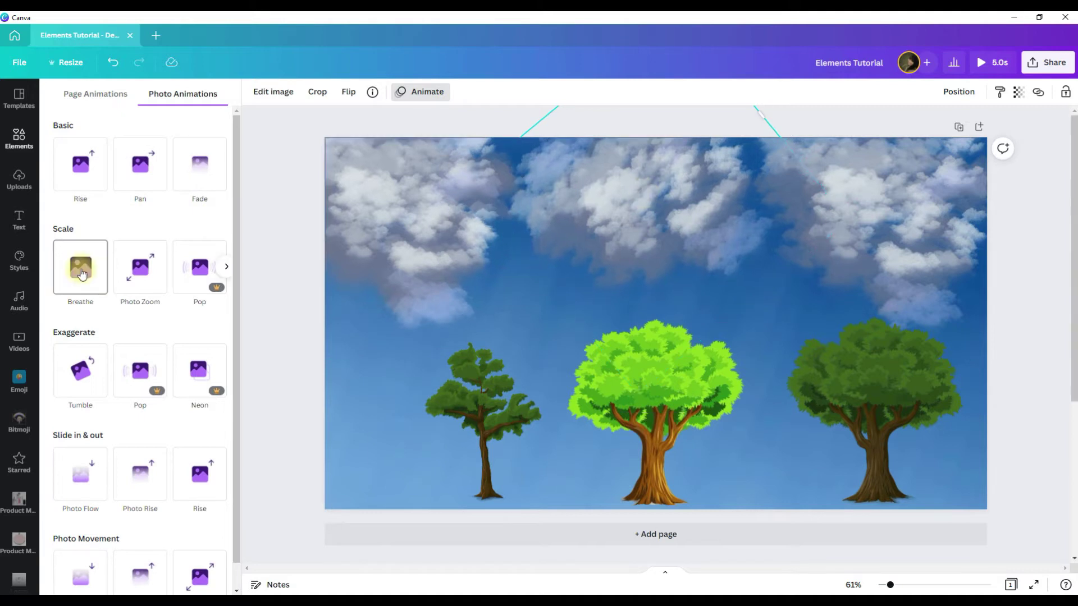
{"action": "left_click", "coordinate": [81, 275]}
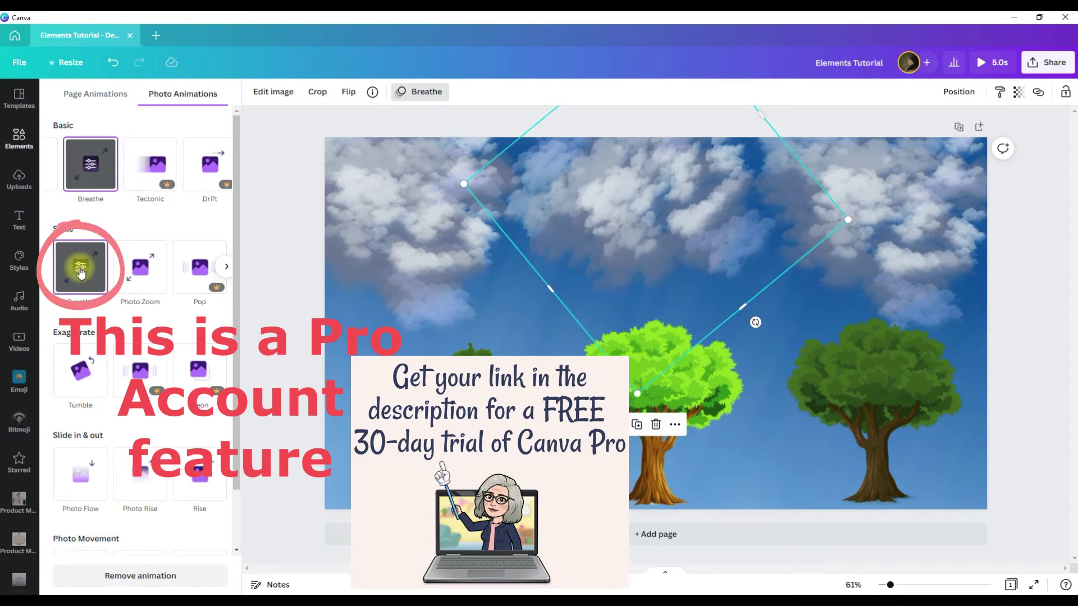
{"action": "left_click", "coordinate": [81, 272]}
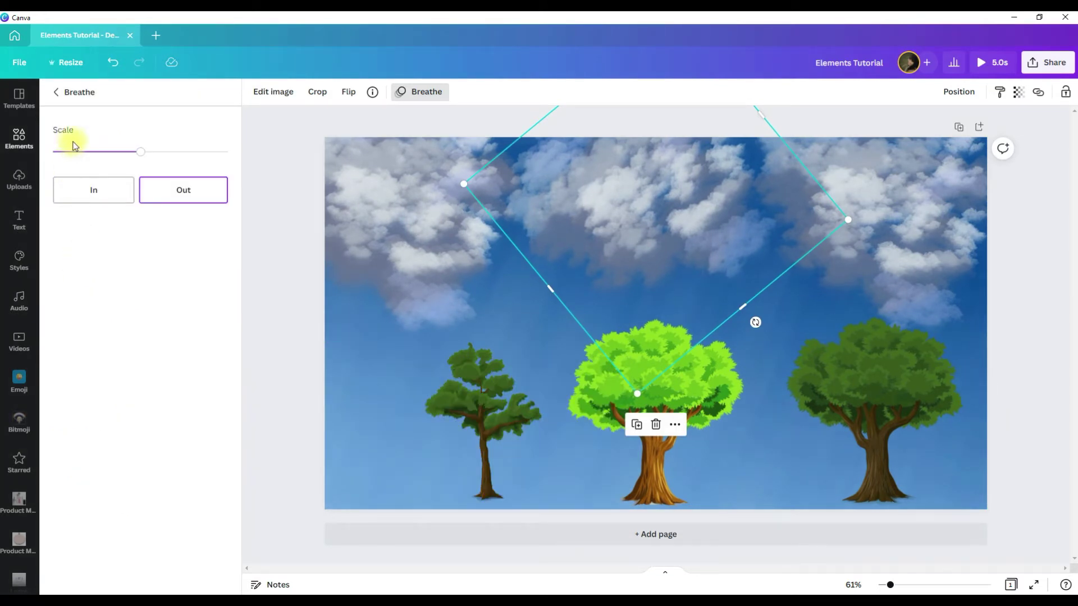
{"action": "left_click_drag", "start_coordinate": [145, 160], "coordinate": [94, 150]}
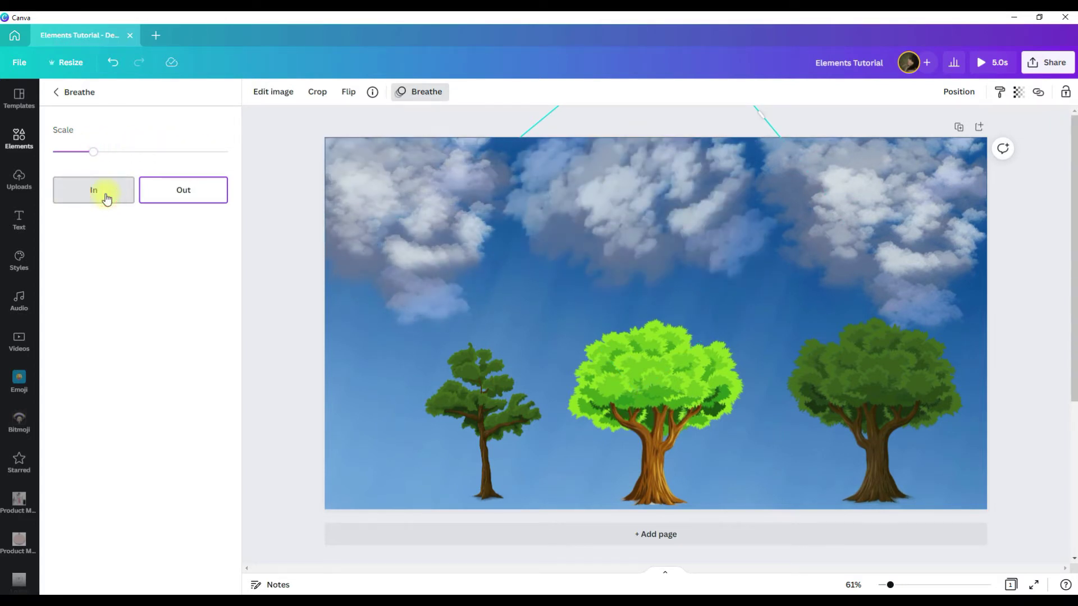
{"action": "left_click", "coordinate": [107, 198]}
{"action": "left_click_drag", "start_coordinate": [94, 152], "coordinate": [154, 152]}
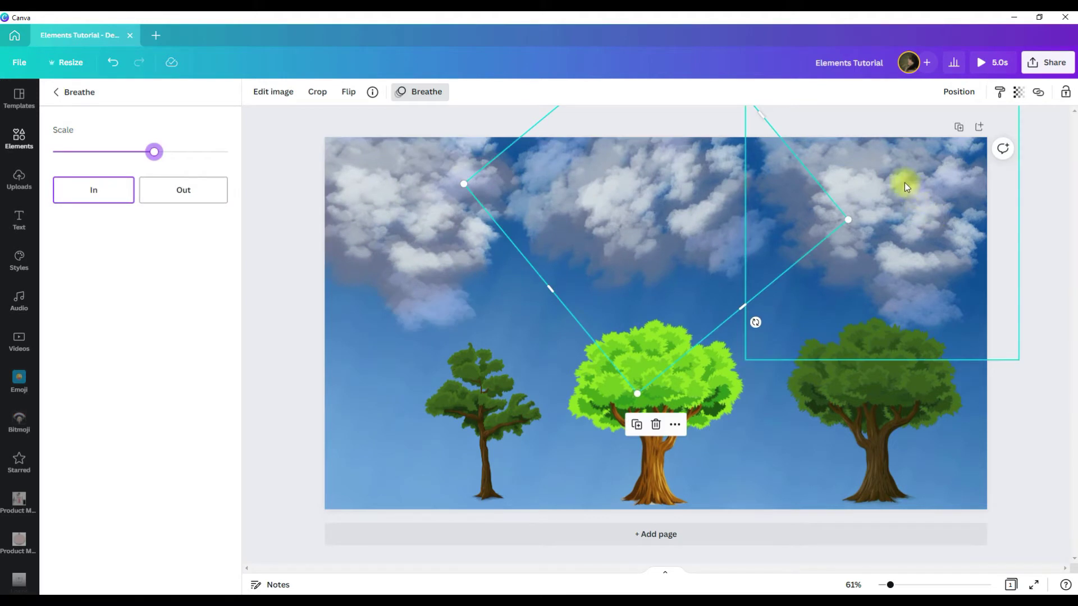
Apply the Breathe animation to the top-right cloud as well, then deselect it
{"action": "left_click", "coordinate": [885, 173]}
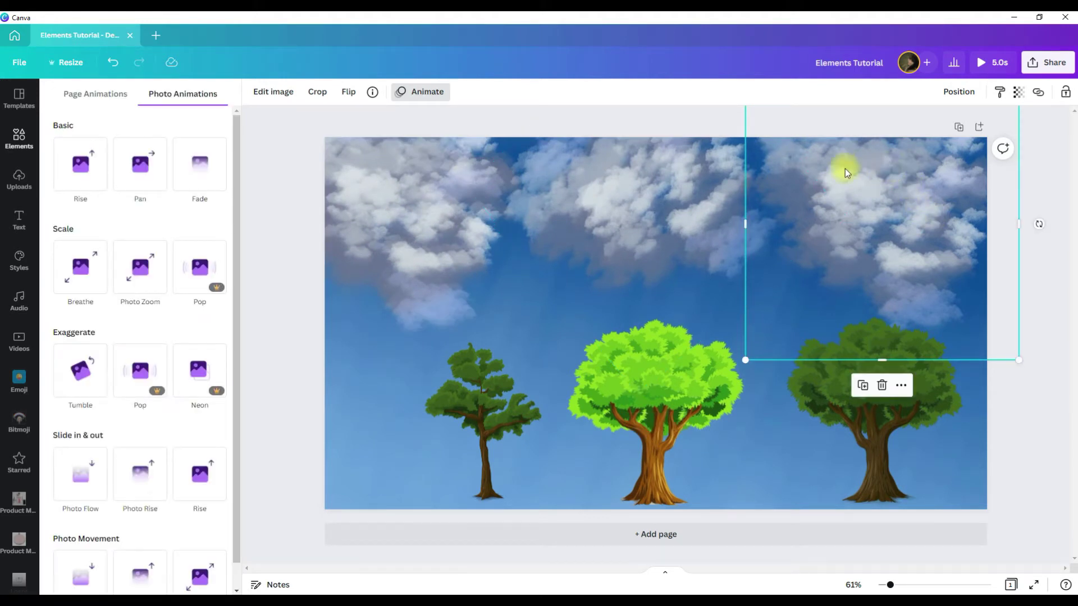
{"action": "left_click", "coordinate": [80, 269]}
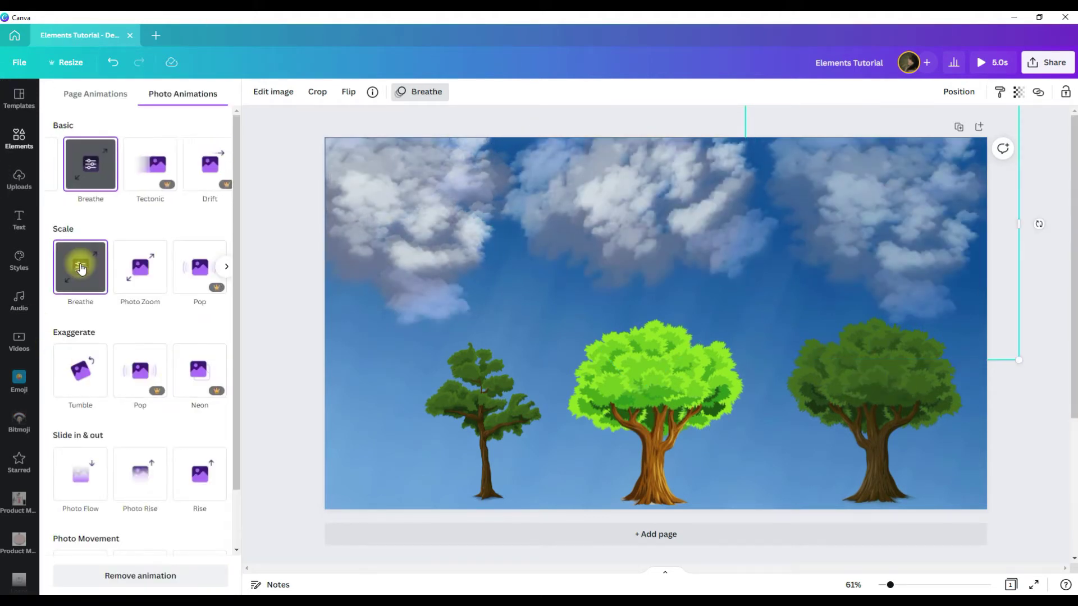
{"action": "left_click", "coordinate": [894, 204]}
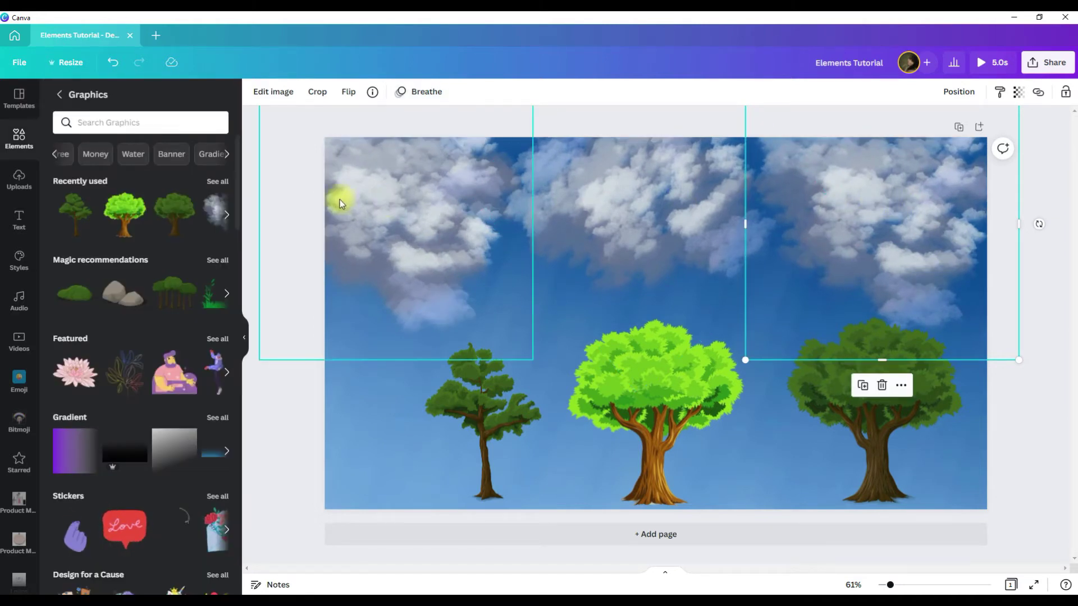
{"action": "left_click", "coordinate": [1022, 412]}
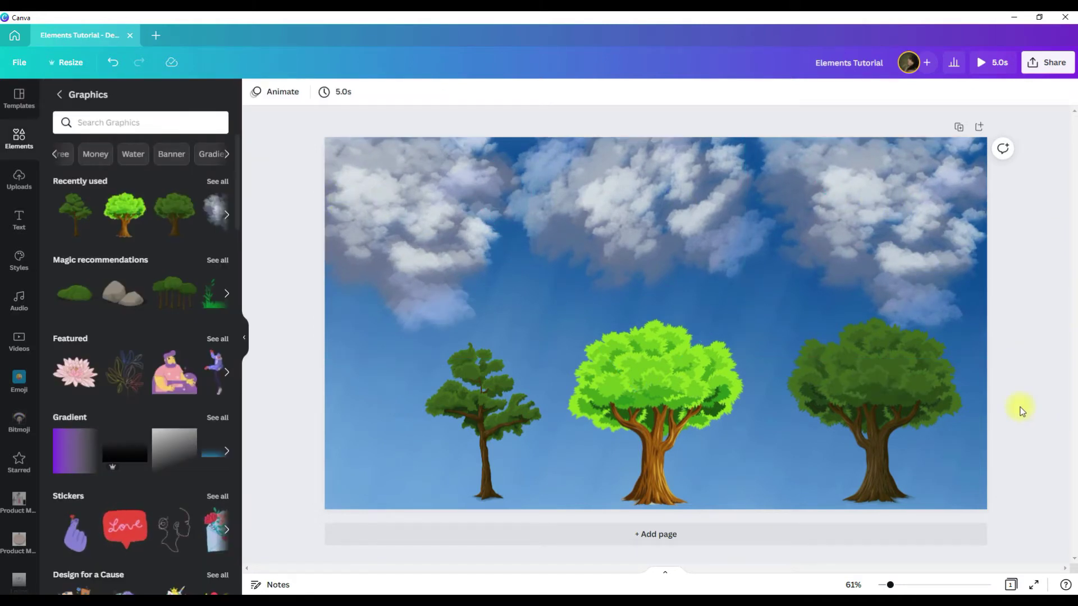
{"action": "left_click", "coordinate": [981, 66]}
Open the stock Videos library and show all Rain clips
{"action": "left_click", "coordinate": [19, 340]}
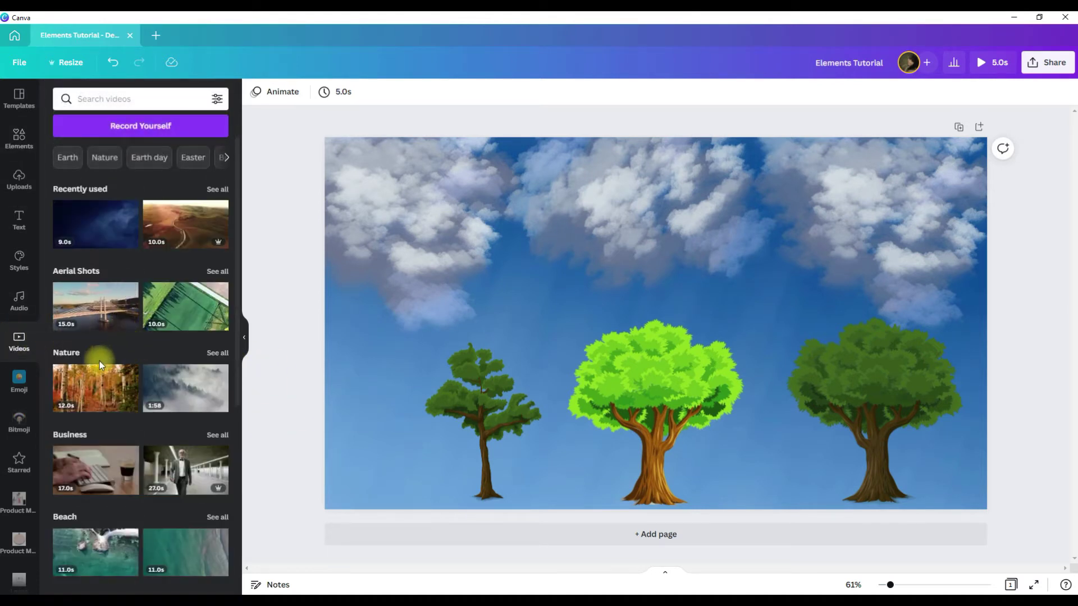
{"action": "scroll", "coordinate": [100, 365], "scroll_direction": "down", "scroll_amount": 1}
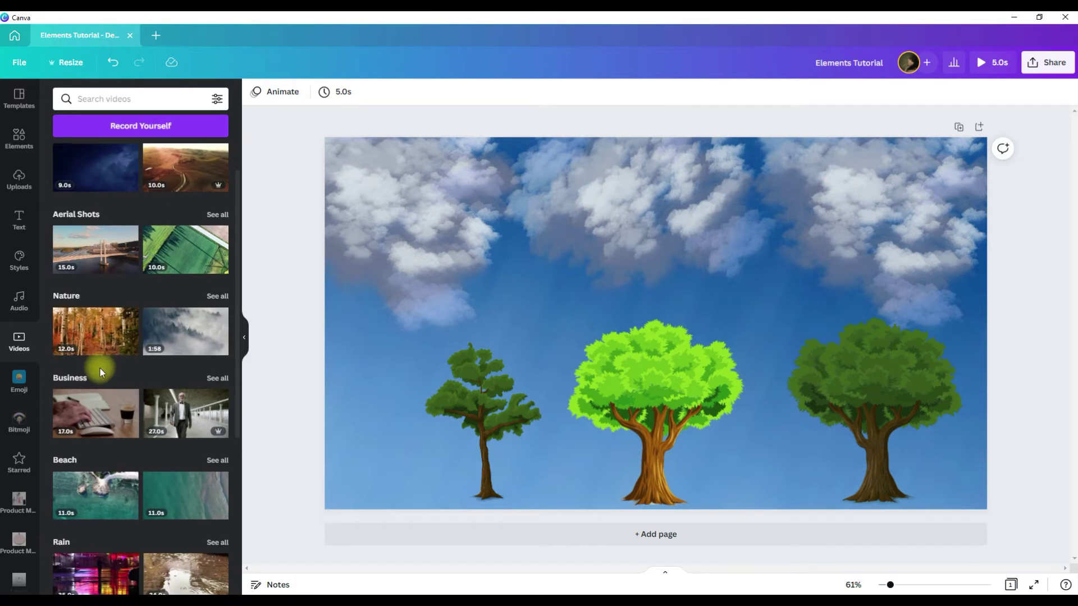
{"action": "scroll", "coordinate": [100, 369], "scroll_direction": "down", "scroll_amount": 4}
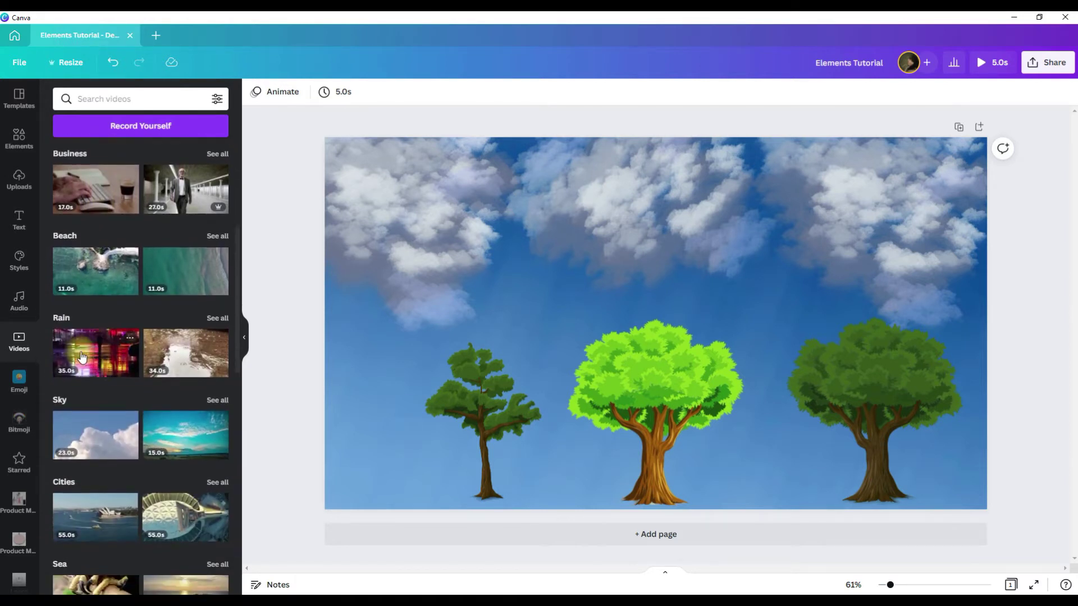
{"action": "scroll", "coordinate": [82, 356], "scroll_direction": "down", "scroll_amount": 1}
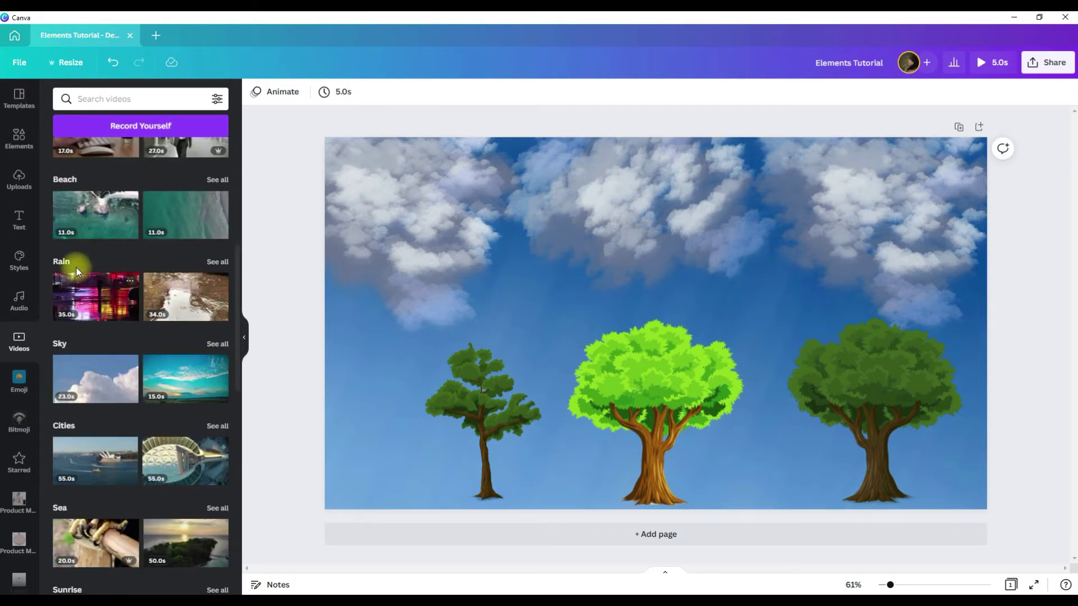
{"action": "scroll", "coordinate": [73, 247], "scroll_direction": "down", "scroll_amount": 1}
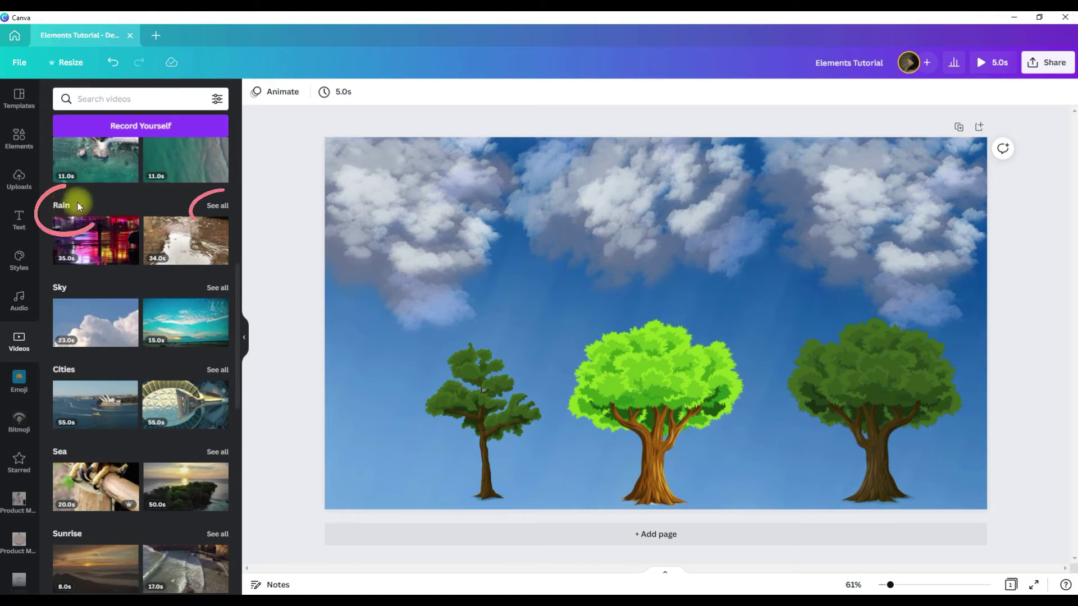
{"action": "left_click", "coordinate": [223, 208]}
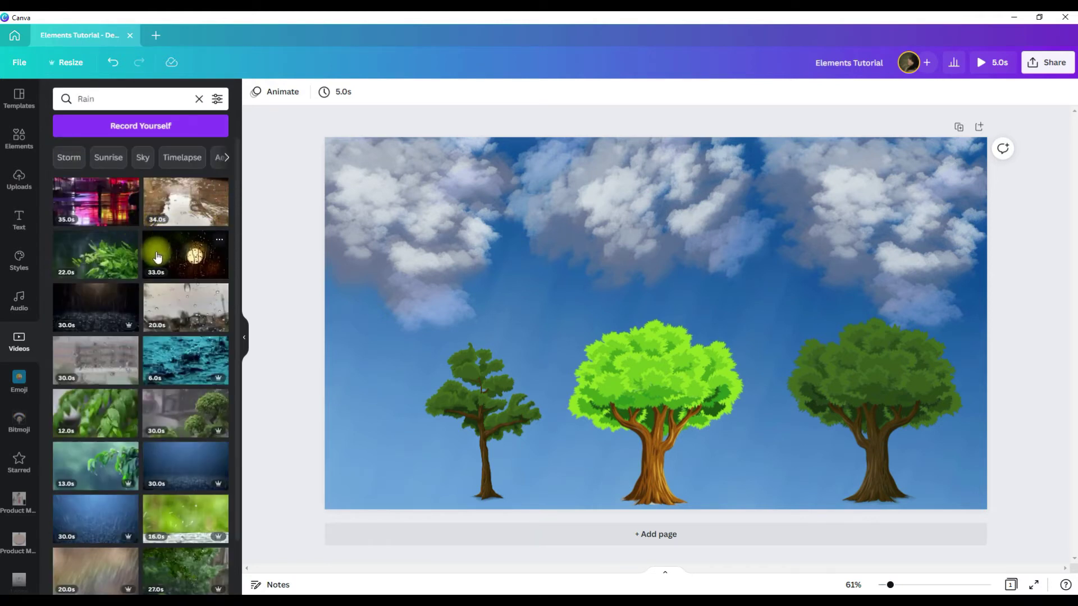
Add the dark 30-second rain clip to the page
{"action": "scroll", "coordinate": [157, 256], "scroll_direction": "down", "scroll_amount": 3}
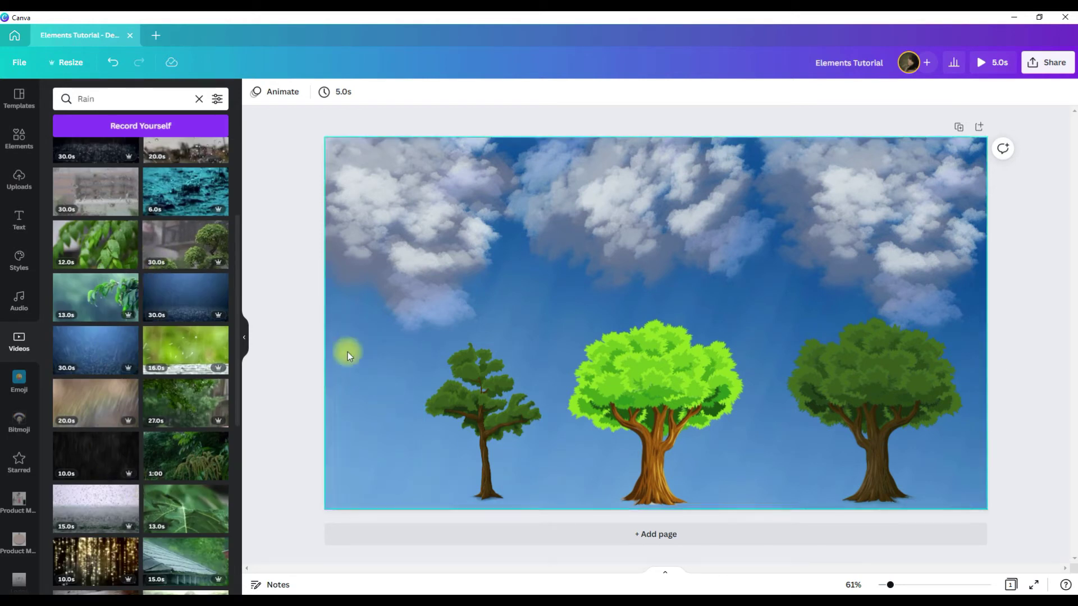
{"action": "left_click_drag", "start_coordinate": [97, 152], "coordinate": [345, 277]}
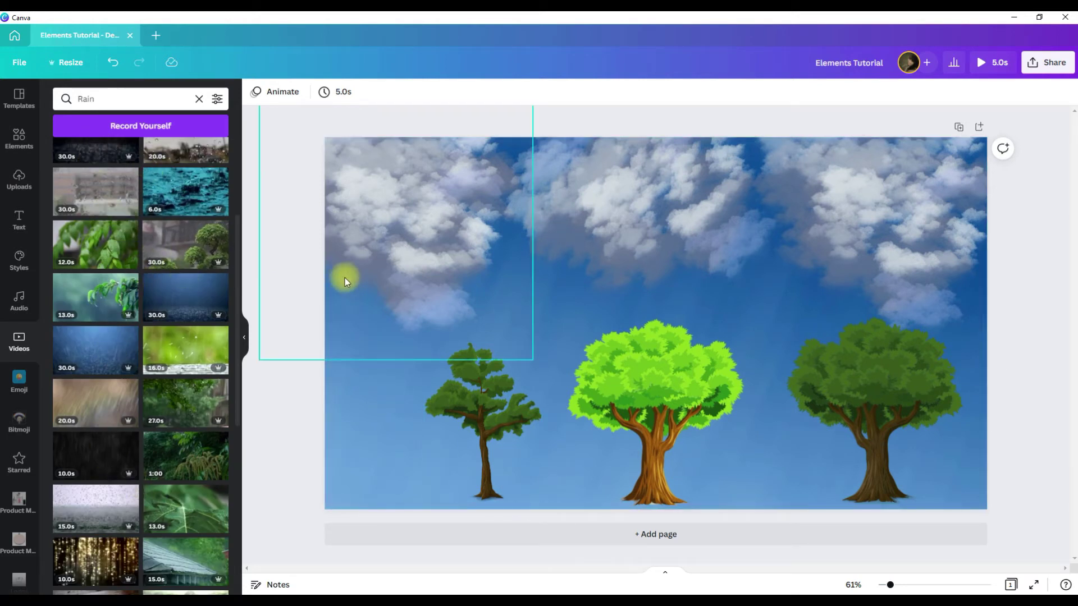
{"action": "left_click_drag", "start_coordinate": [372, 376], "coordinate": [298, 402]}
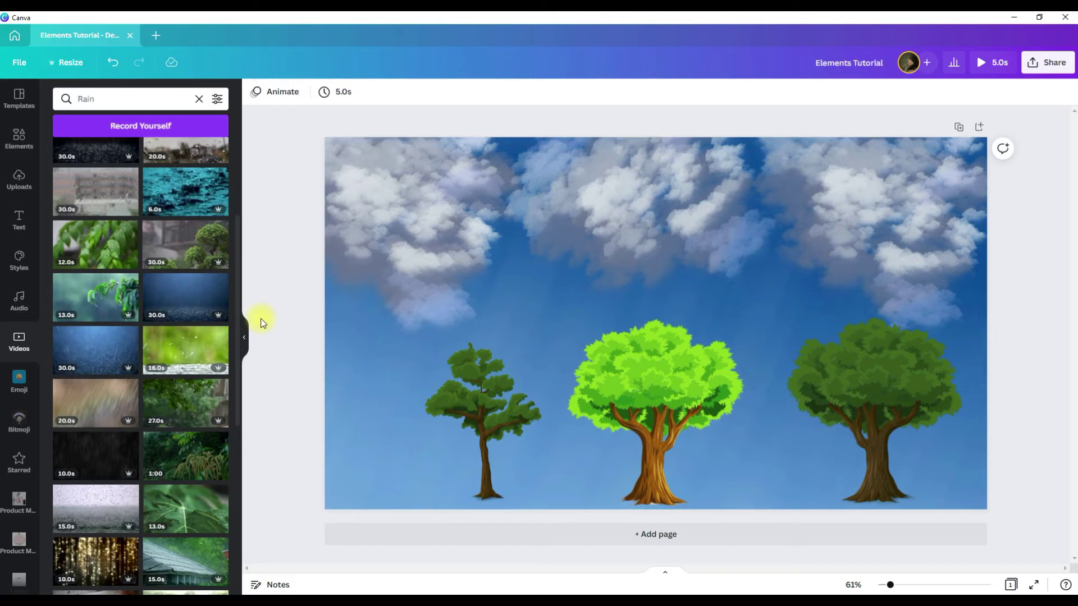
{"action": "left_click", "coordinate": [182, 300]}
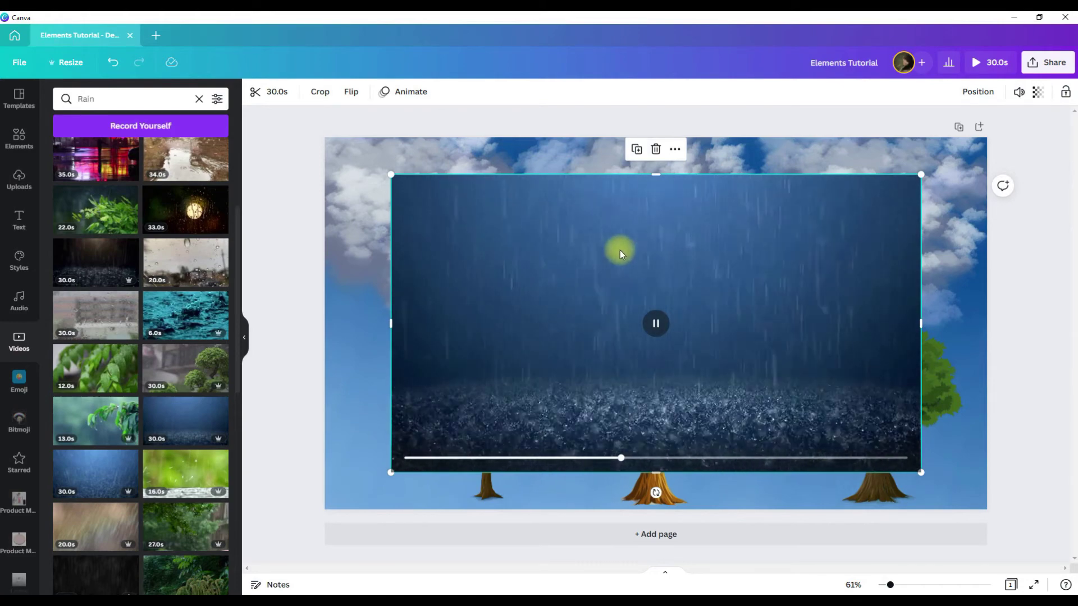
Replace the page background with the rain video, play it, and deselect
{"action": "left_click", "coordinate": [496, 262]}
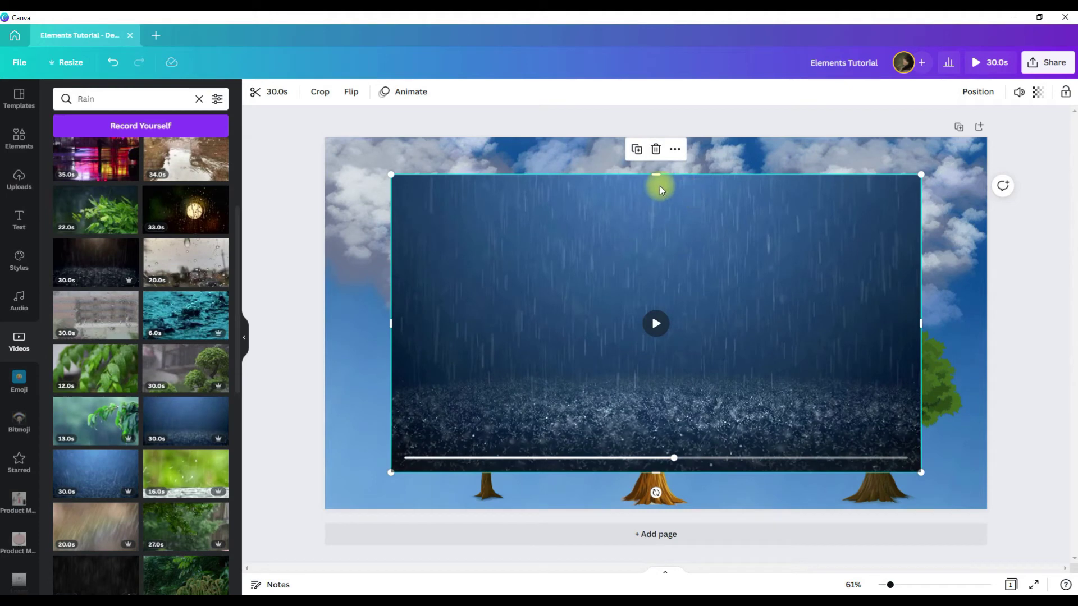
{"action": "right_click", "coordinate": [551, 284]}
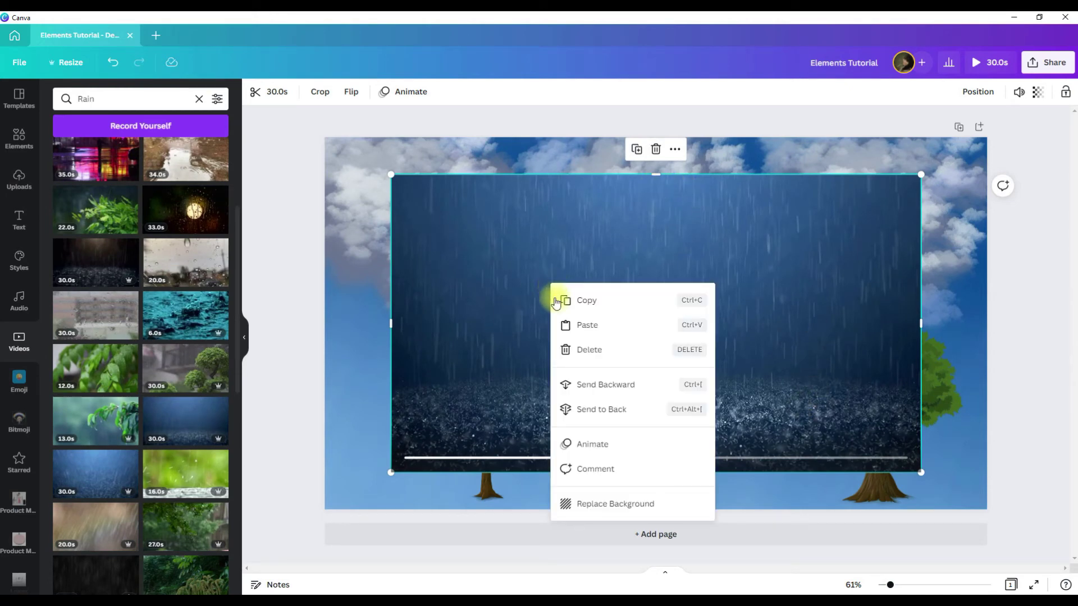
{"action": "left_click", "coordinate": [588, 505]}
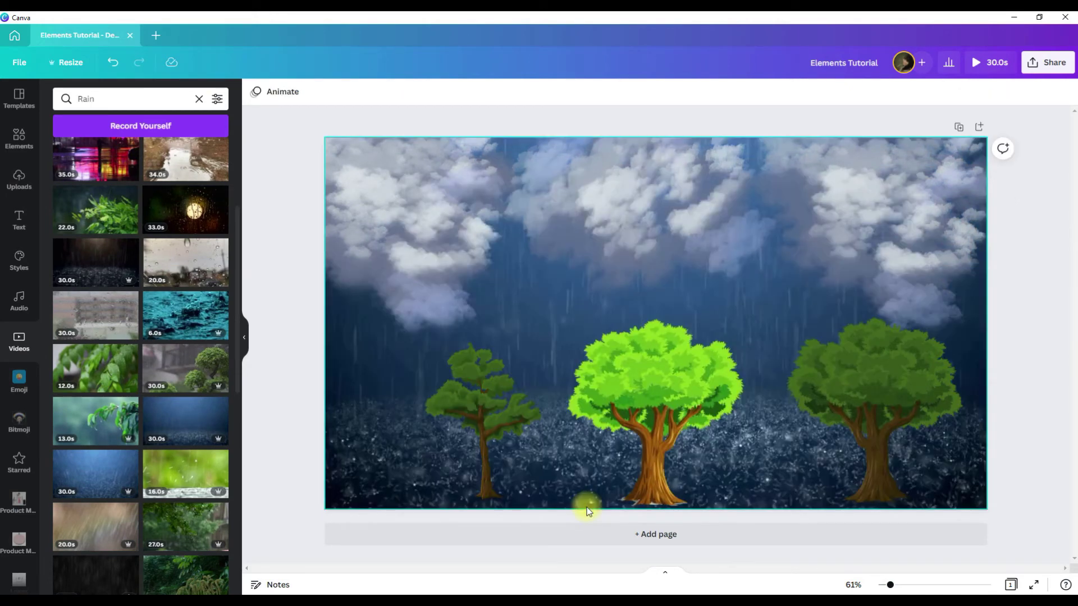
{"action": "left_click", "coordinate": [659, 326]}
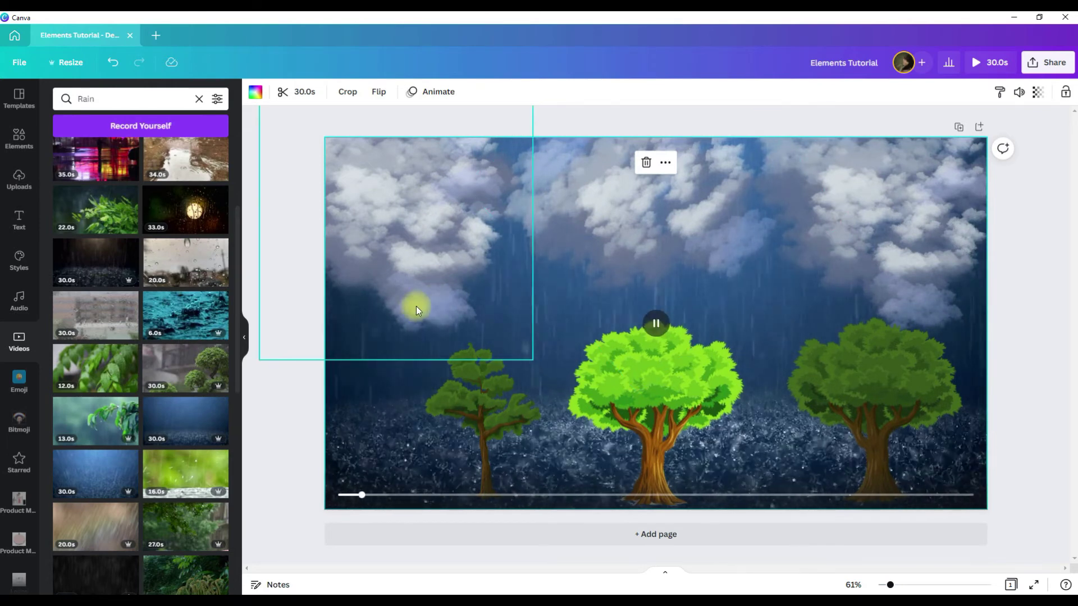
{"action": "left_click", "coordinate": [767, 575]}
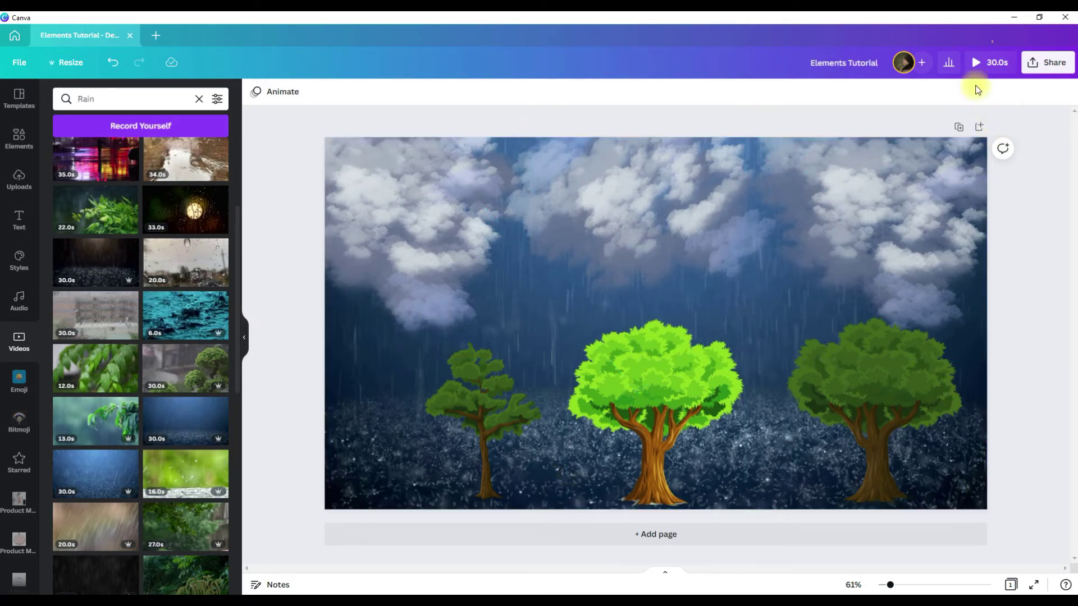
{"action": "left_click", "coordinate": [978, 60]}
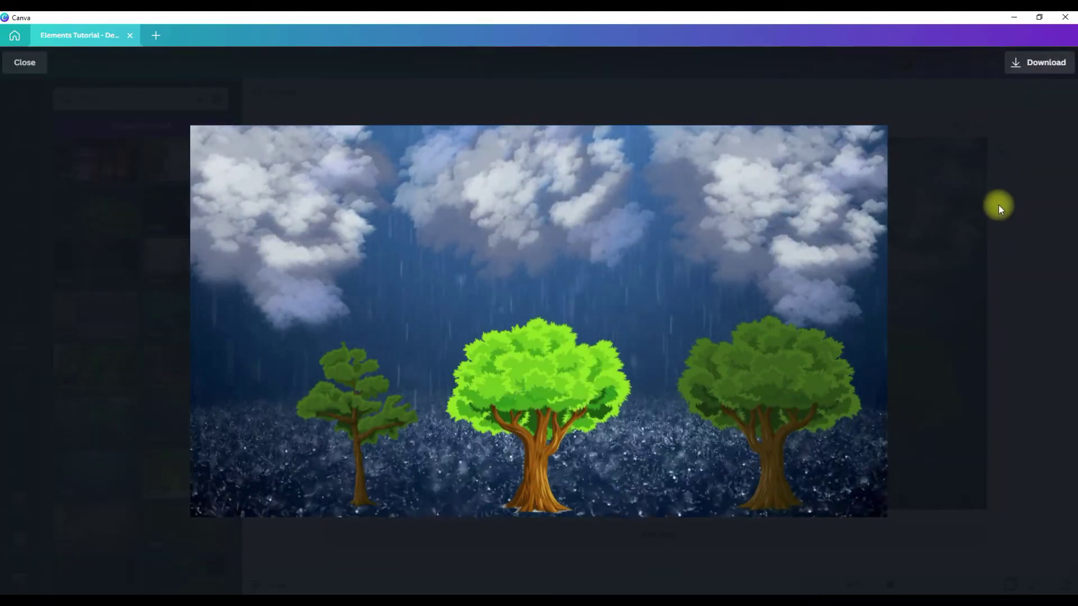
{"action": "mouse_move", "coordinate": [488, 437]}
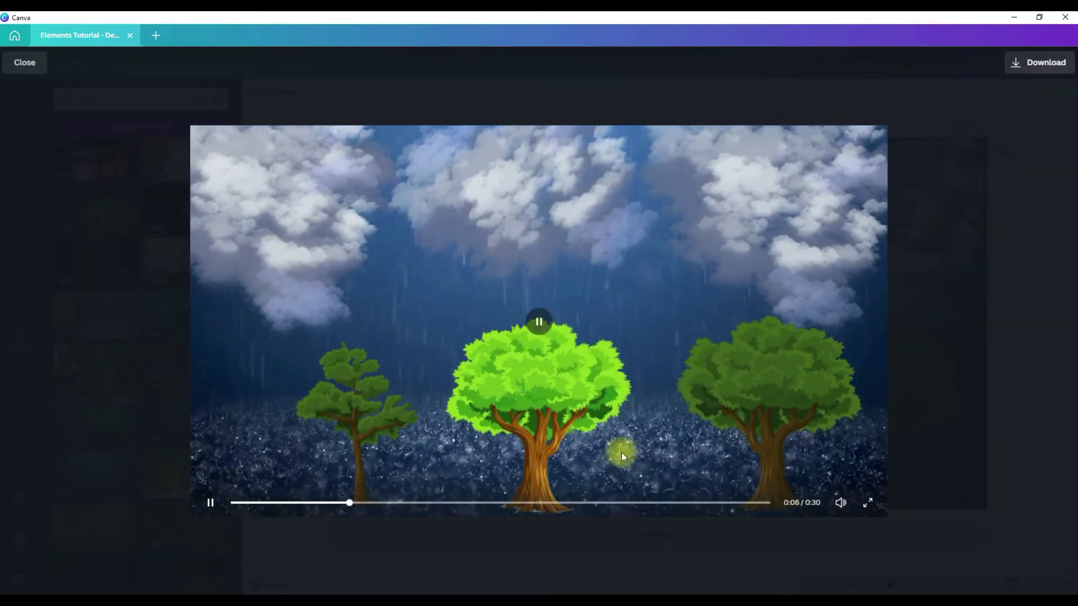
{"action": "left_click", "coordinate": [26, 64]}
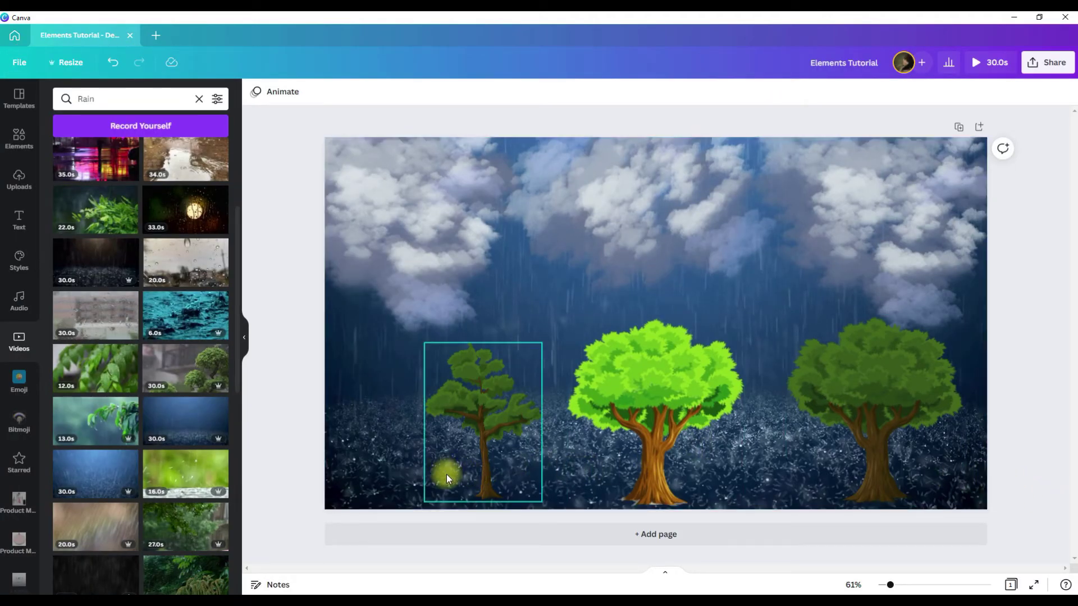
{"action": "left_click", "coordinate": [492, 406]}
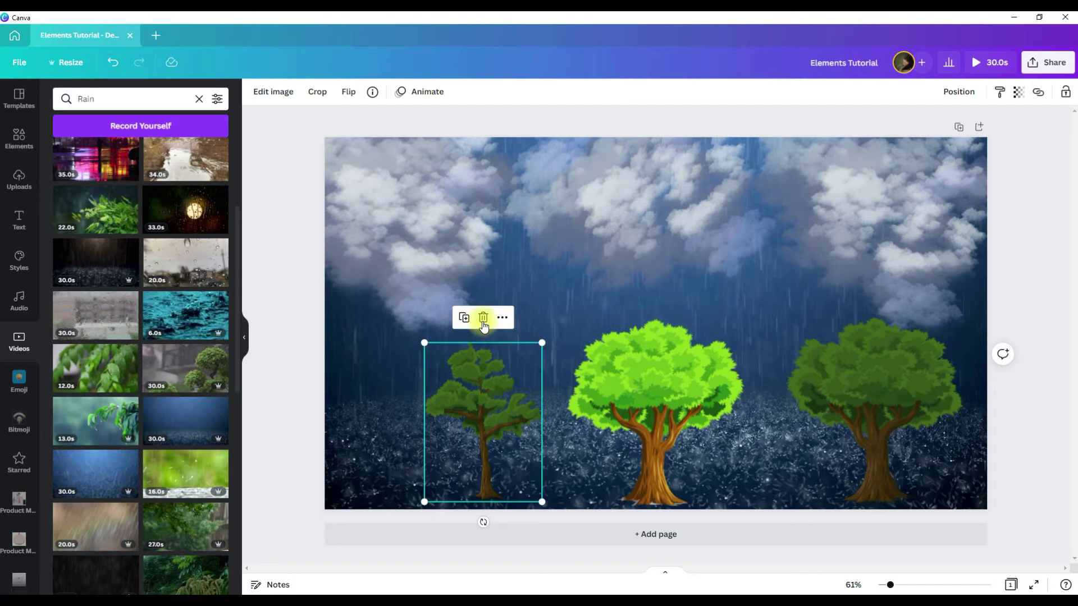
Undo the last two changes to restore the sky, then delete the rain video
{"action": "right_click", "coordinate": [489, 365]}
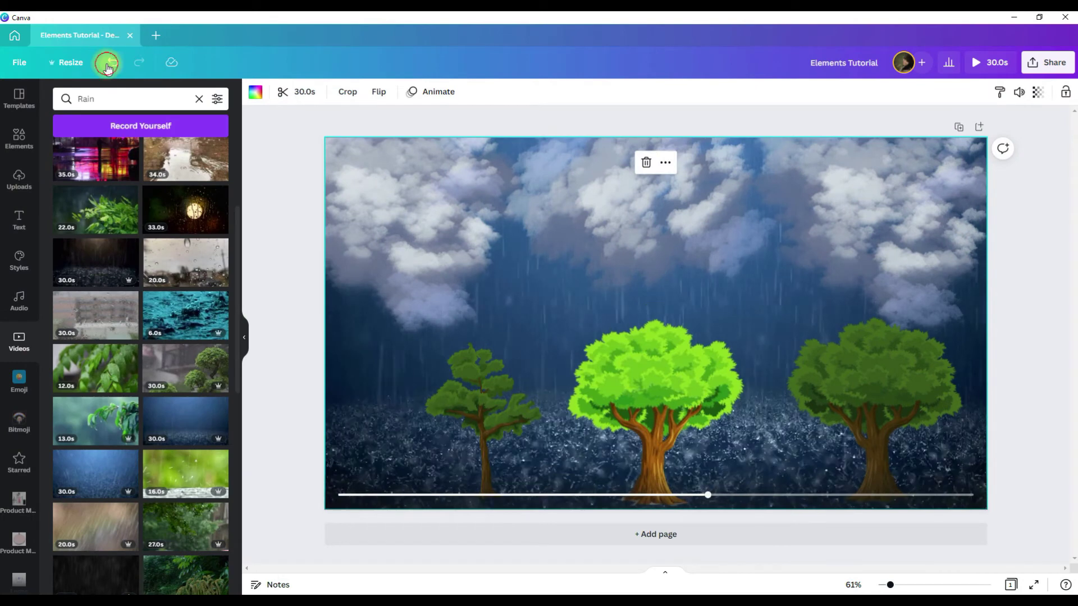
{"action": "left_click", "coordinate": [110, 65]}
{"action": "left_click", "coordinate": [110, 65]}
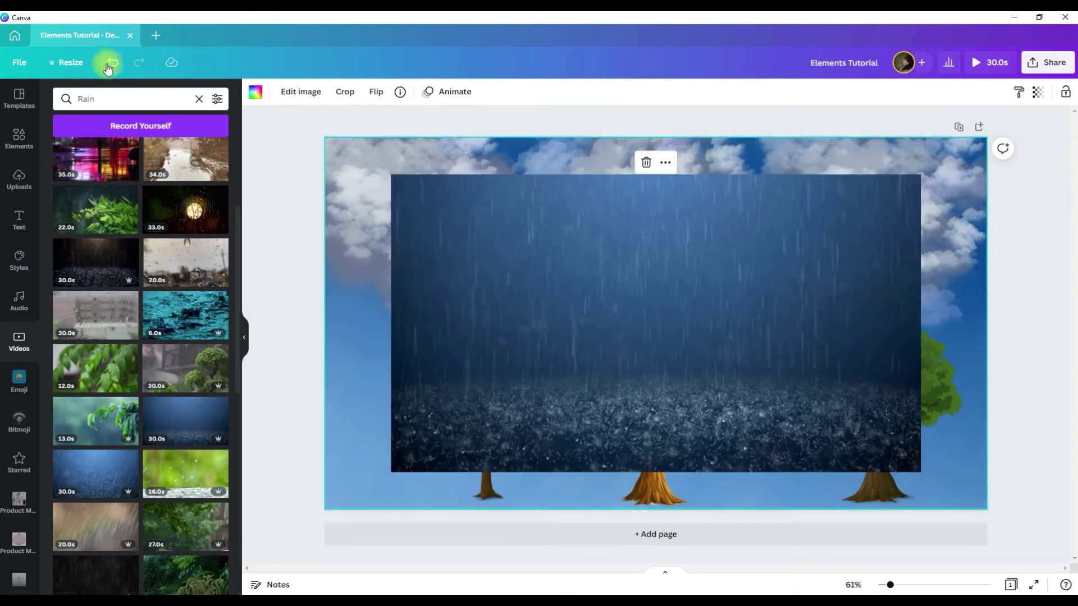
{"action": "left_click", "coordinate": [712, 324]}
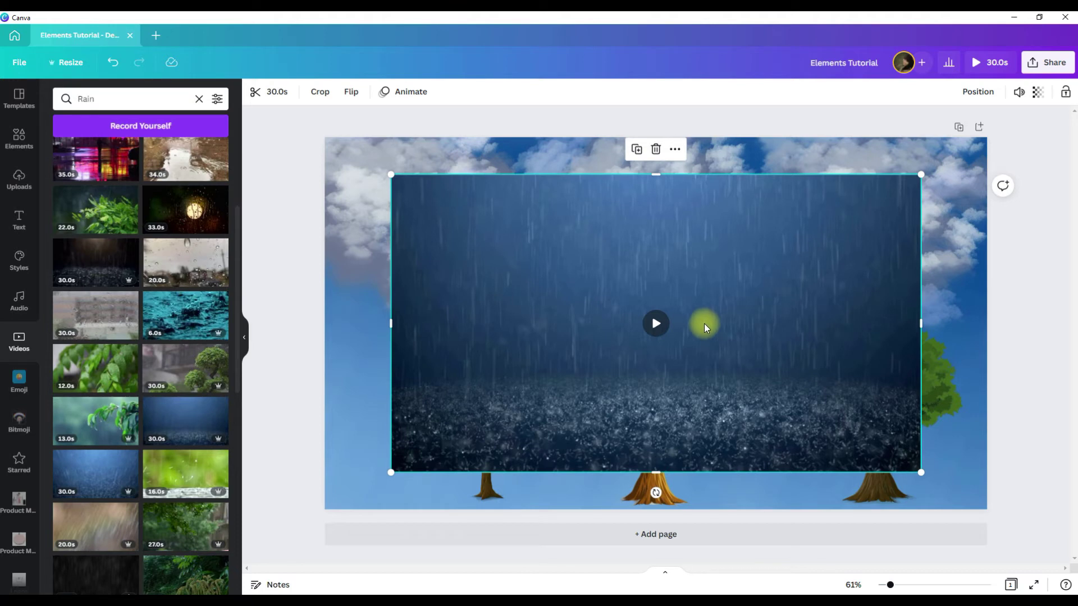
{"action": "right_click", "coordinate": [705, 324]}
{"action": "left_click", "coordinate": [732, 385]}
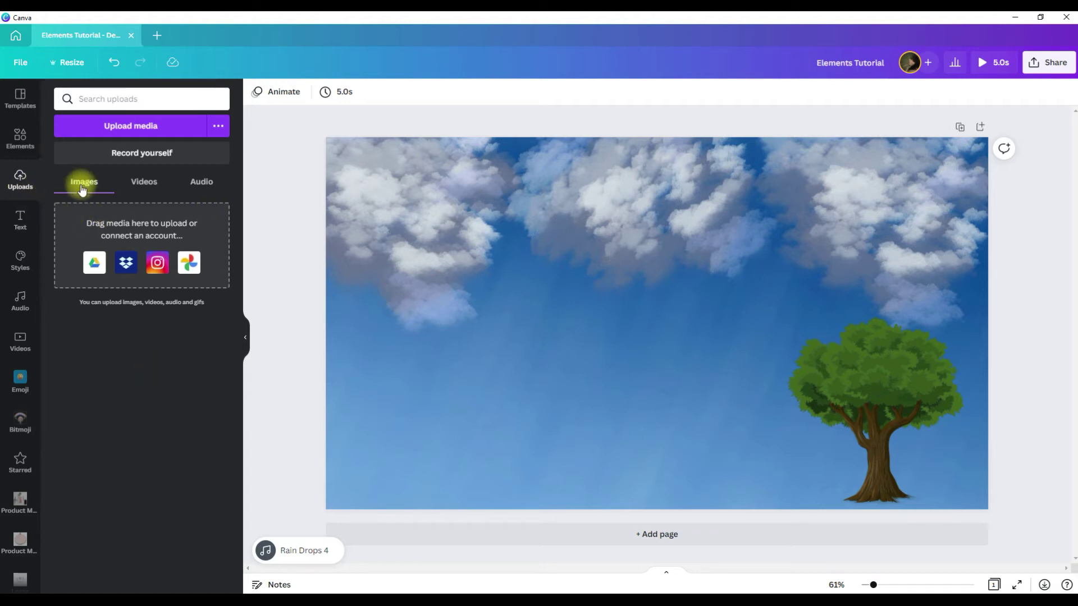
Upload blue butterfly image 14 from the Graphics Animals folder and add it to the page
{"action": "left_click", "coordinate": [132, 125]}
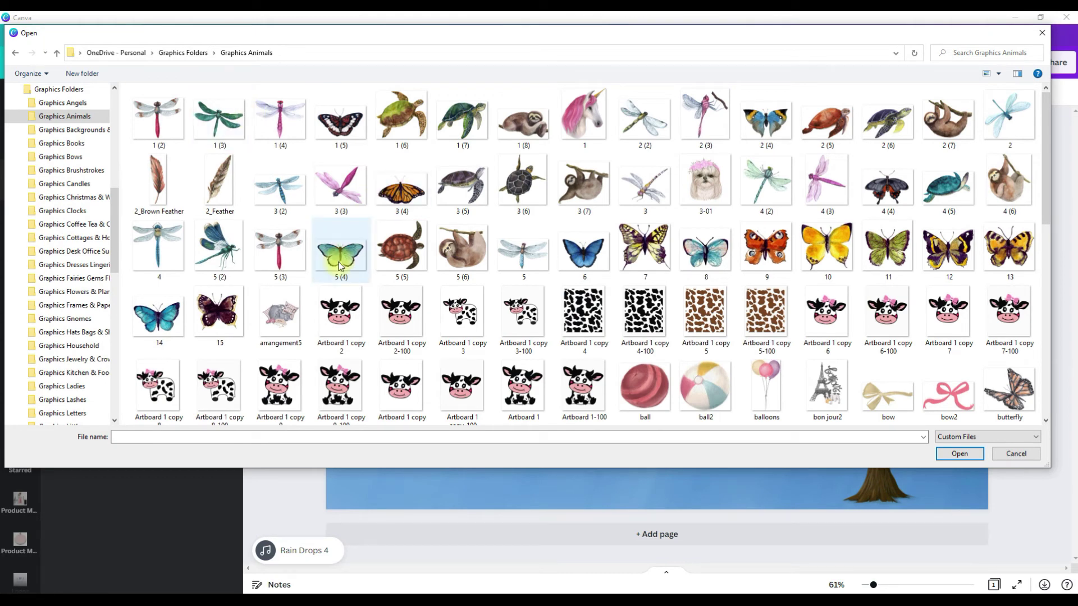
{"action": "double_click", "coordinate": [158, 313]}
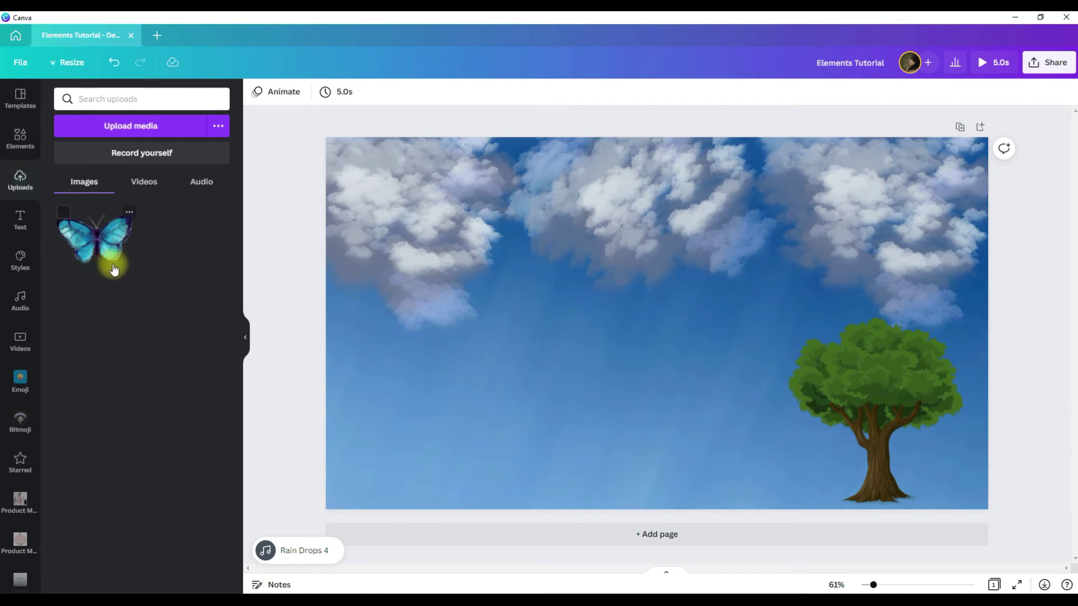
{"action": "left_click", "coordinate": [98, 244]}
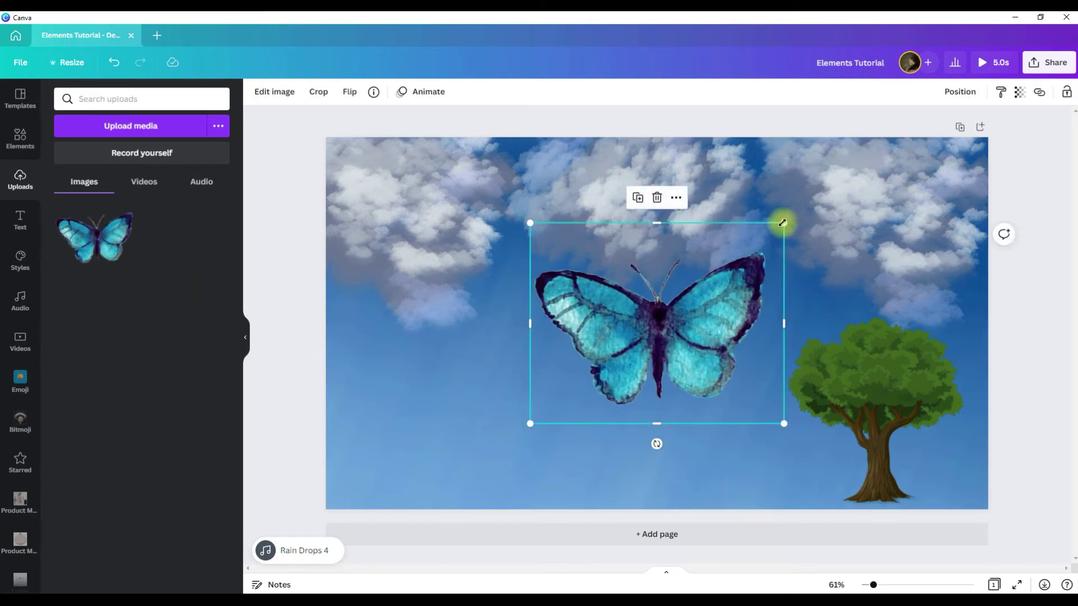
Shrink the butterfly, move it up-left into the sky, and tilt it about 26° clockwise
{"action": "left_click_drag", "start_coordinate": [785, 224], "coordinate": [602, 364]}
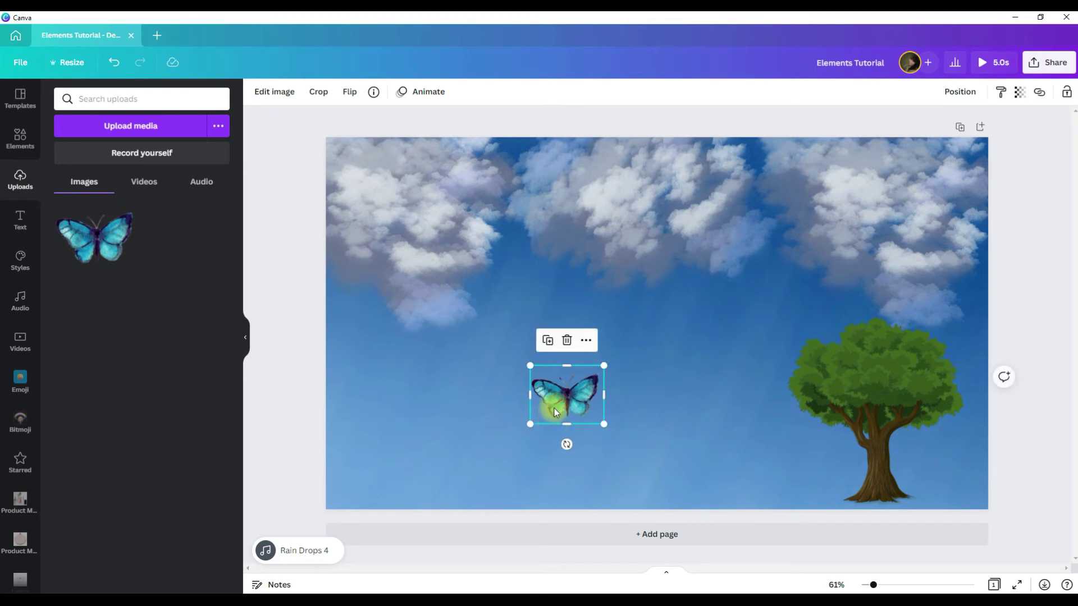
{"action": "left_click_drag", "start_coordinate": [554, 404], "coordinate": [523, 311]}
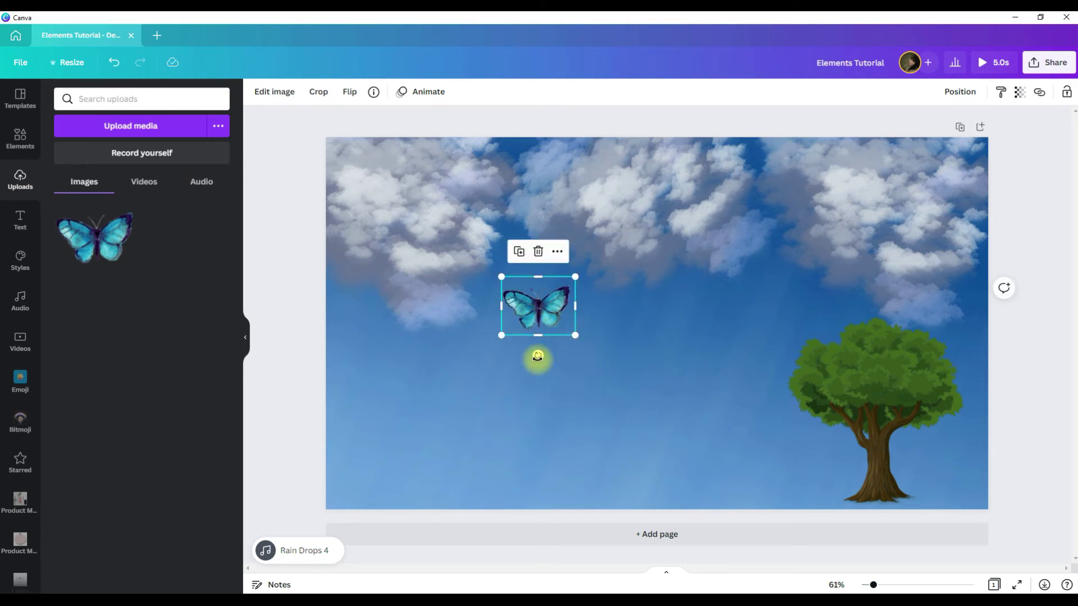
{"action": "left_click_drag", "start_coordinate": [538, 356], "coordinate": [504, 359]}
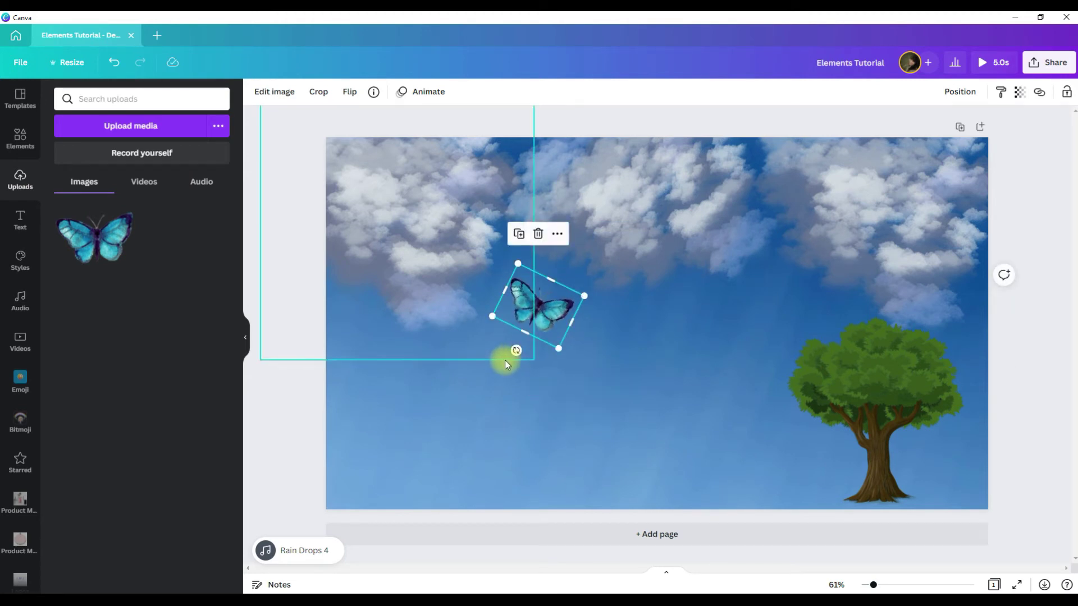
{"action": "left_click", "coordinate": [681, 379]}
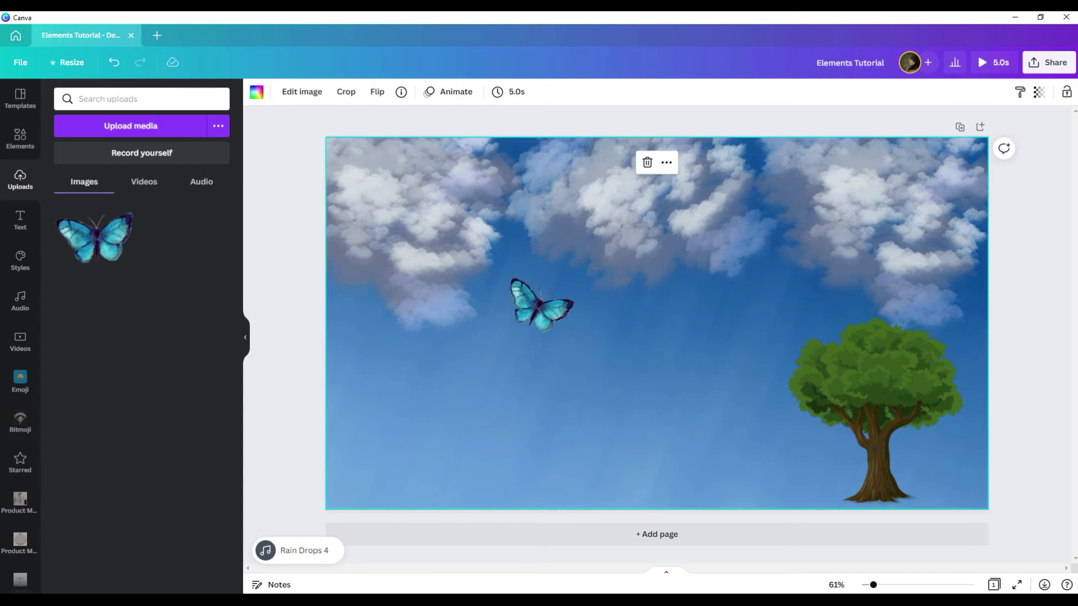
Upload the sunflower, place it small at the bottom right beside the tree, then open Share
{"action": "left_click_drag", "start_coordinate": [824, 238], "coordinate": [621, 313]}
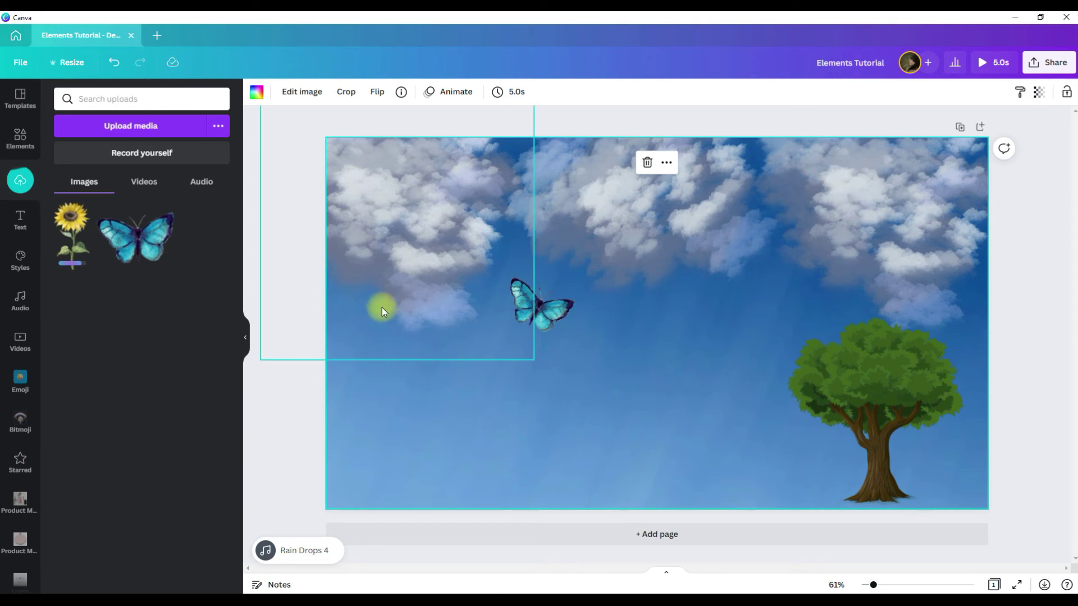
{"action": "left_click", "coordinate": [73, 242]}
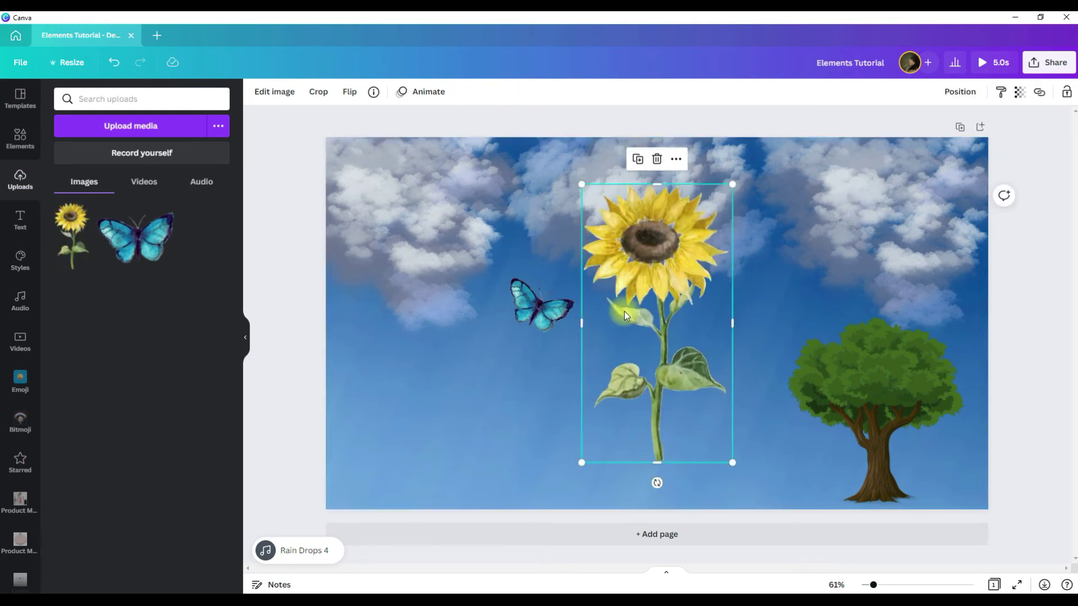
{"action": "left_click_drag", "start_coordinate": [732, 191], "coordinate": [654, 315]}
{"action": "left_click_drag", "start_coordinate": [617, 387], "coordinate": [762, 466]}
{"action": "left_click", "coordinate": [466, 370]}
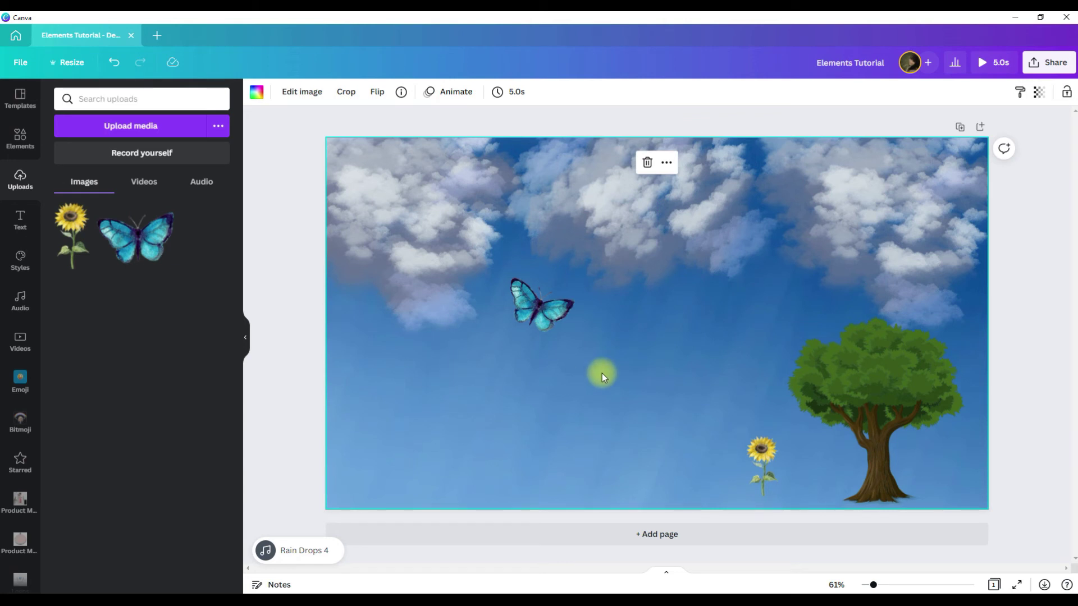
{"action": "left_click", "coordinate": [1034, 61]}
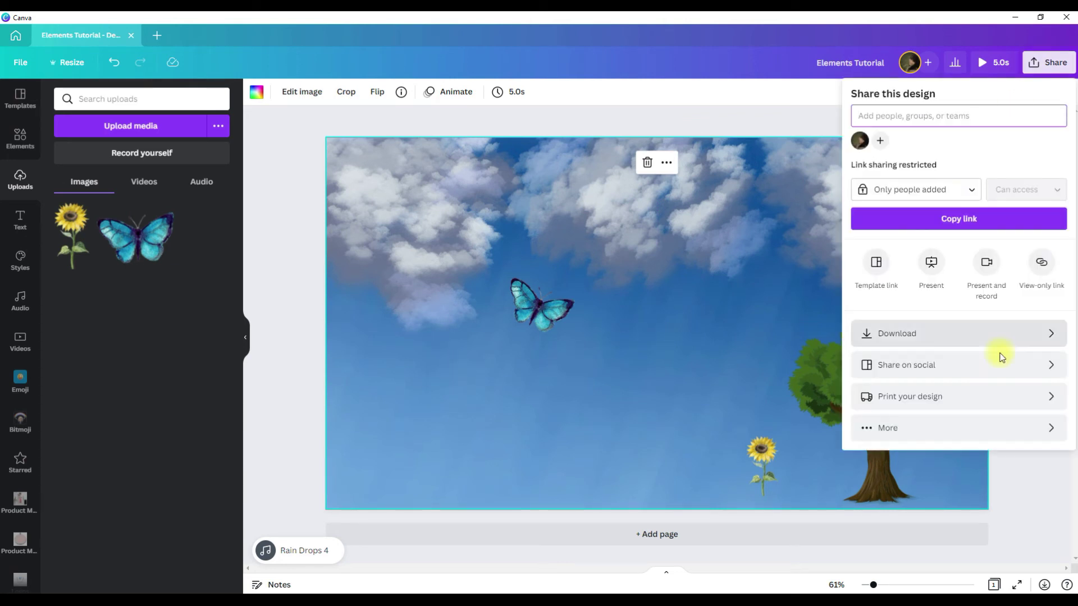
Open the Download panel and show the file-type list offering MP4 Video
{"action": "left_click", "coordinate": [982, 333]}
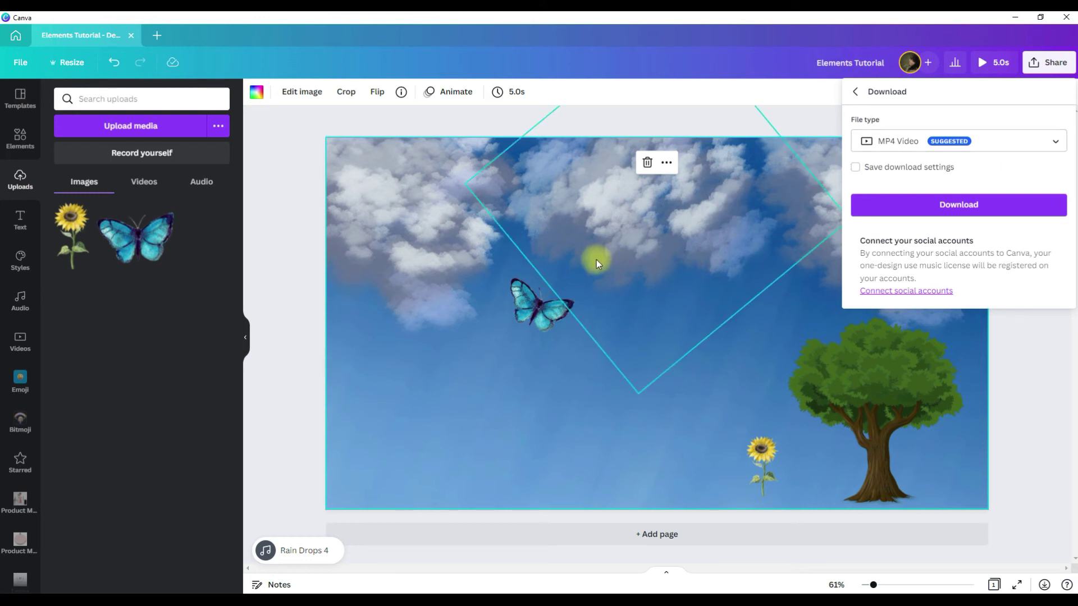
{"action": "left_click", "coordinate": [1057, 143]}
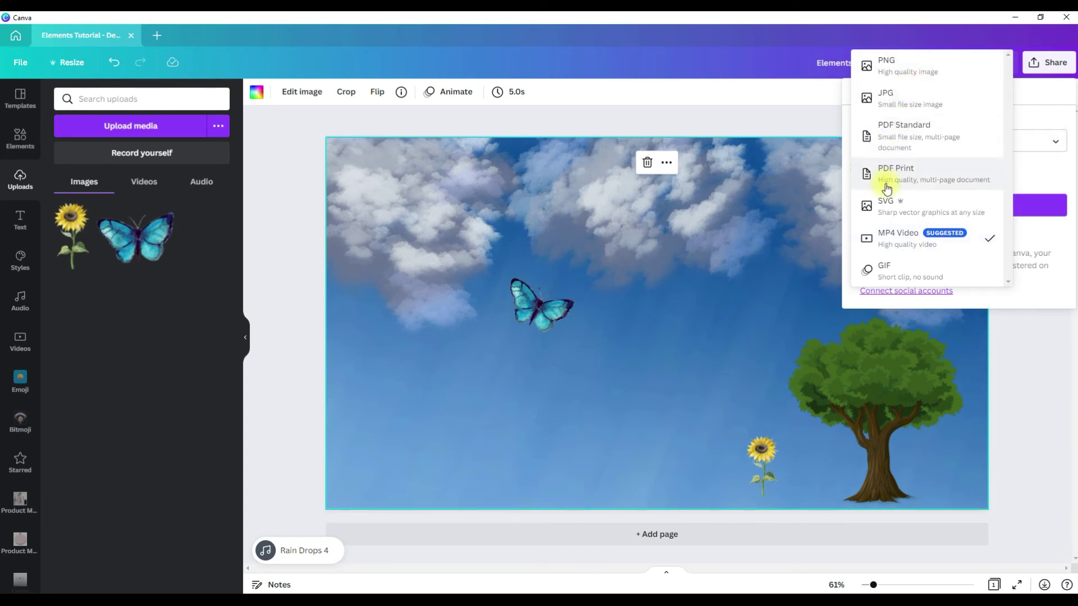
{"action": "left_click", "coordinate": [935, 91]}
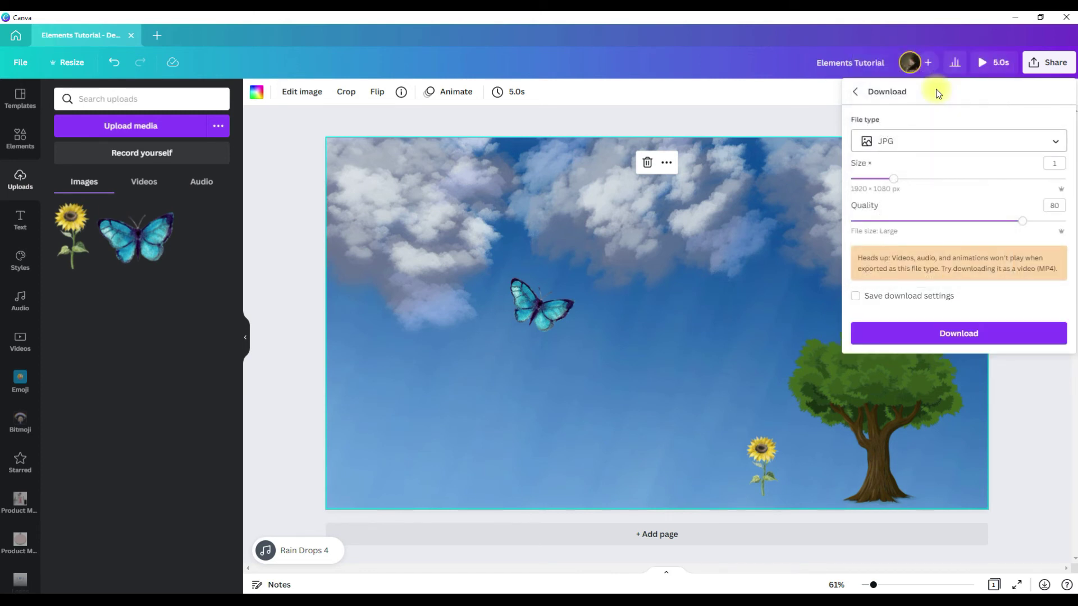
{"action": "left_click", "coordinate": [882, 279]}
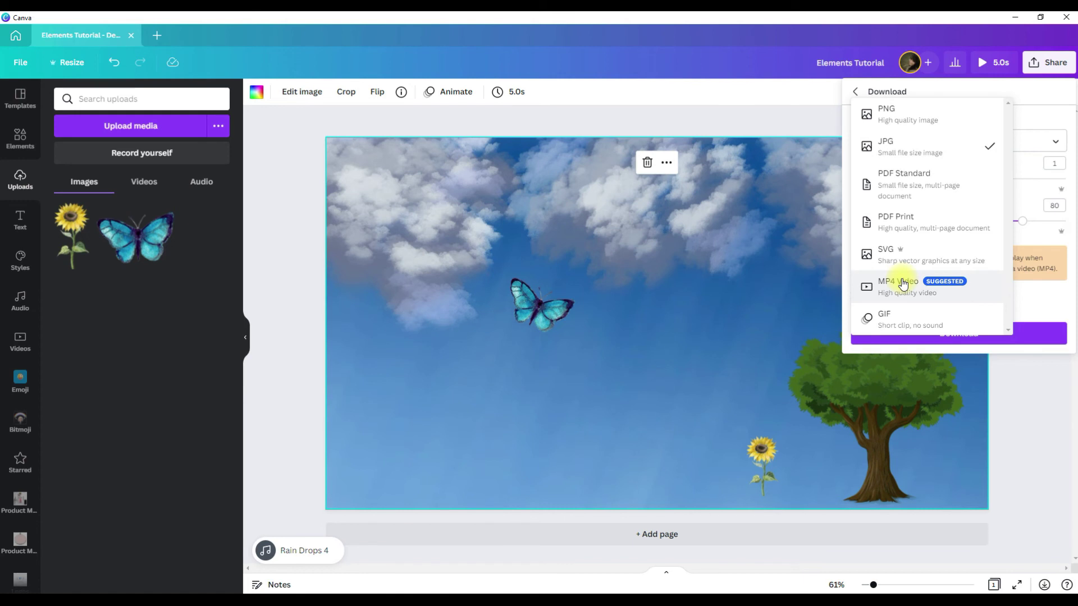
{"action": "left_click", "coordinate": [902, 284]}
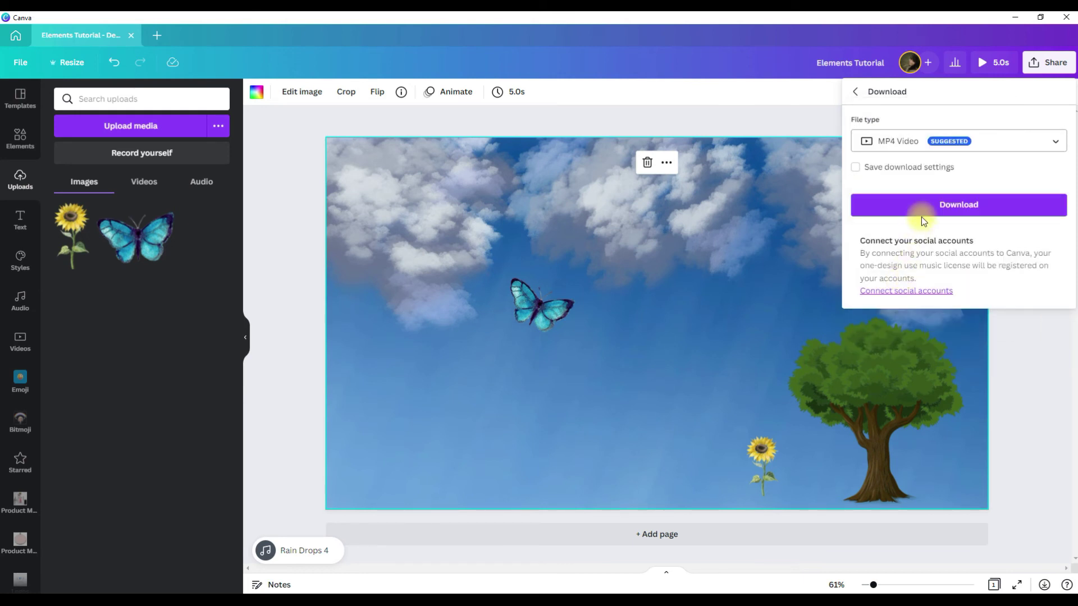
{"action": "left_click", "coordinate": [928, 204]}
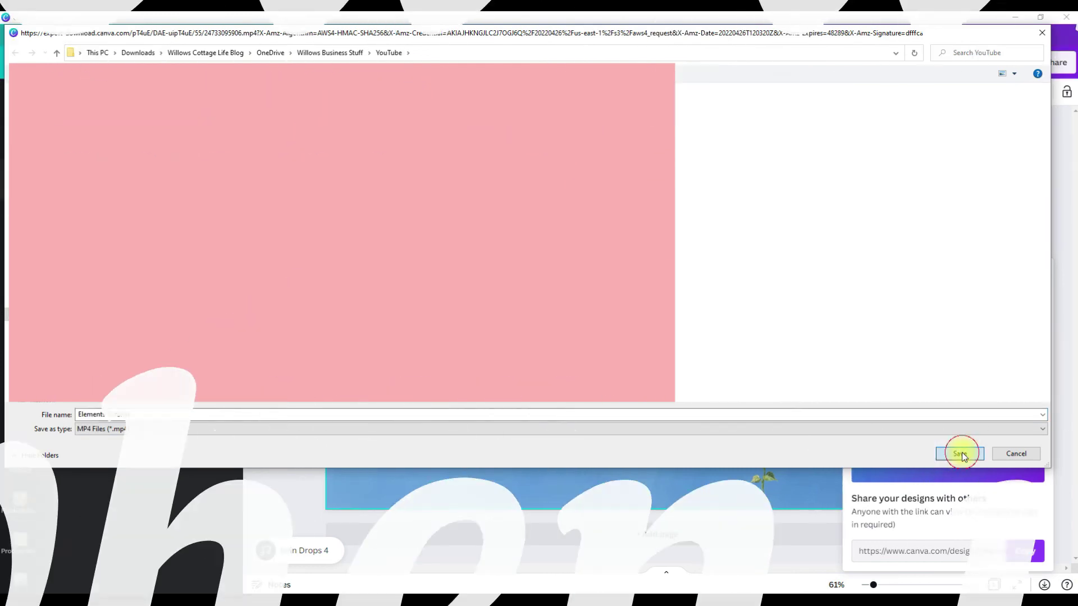
Save the 'Elements Tutorial' MP4 video into the YouTube folder
{"action": "left_click", "coordinate": [961, 453]}
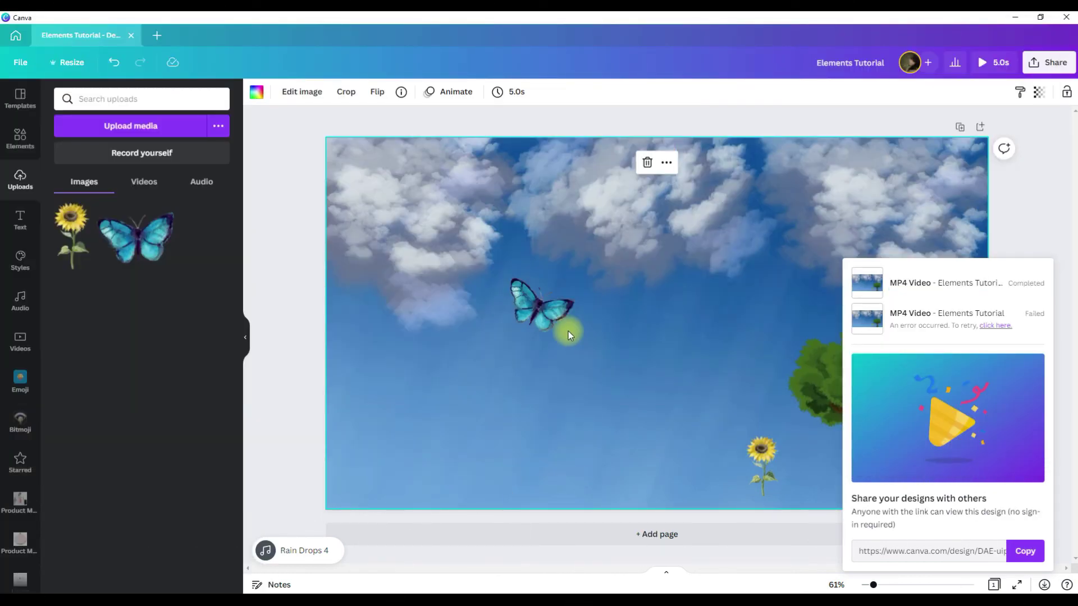